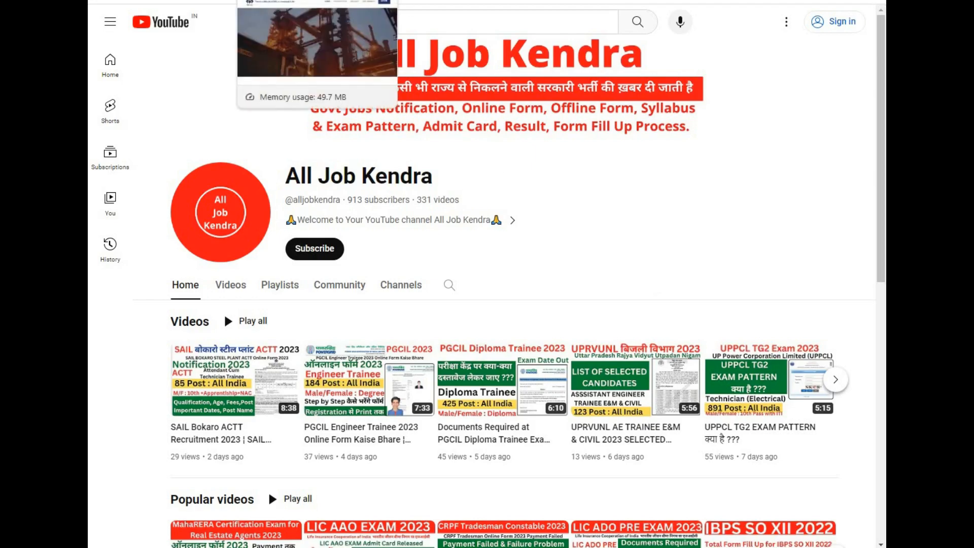
- Switch to the SAIL careers site and review its jobs list and the ACTT (NAC) 2023 notification PDF
{"action": "left_click", "coordinate": [288, 1]}
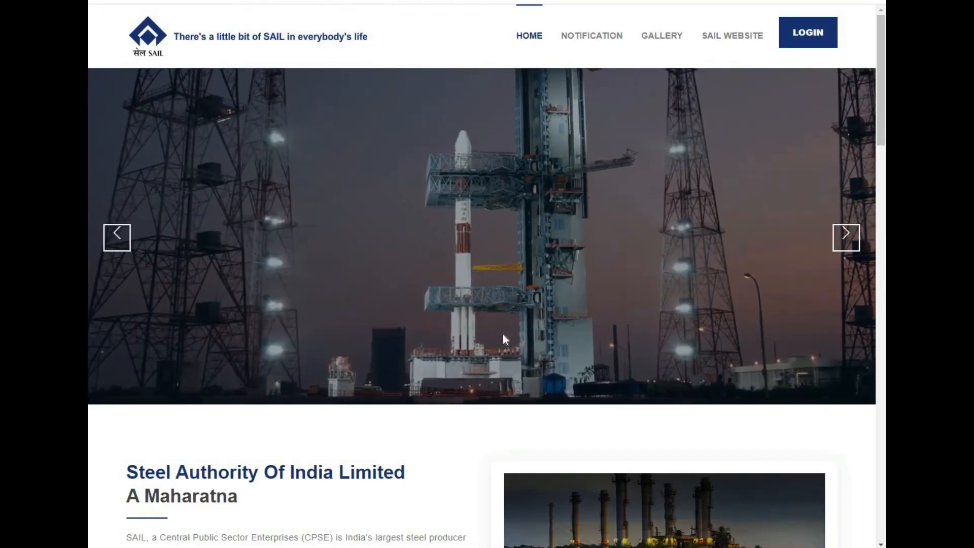
{"action": "scroll", "coordinate": [474, 438], "scroll_direction": "down", "scroll_amount": 1}
{"action": "scroll", "coordinate": [474, 437], "scroll_direction": "down", "scroll_amount": 10}
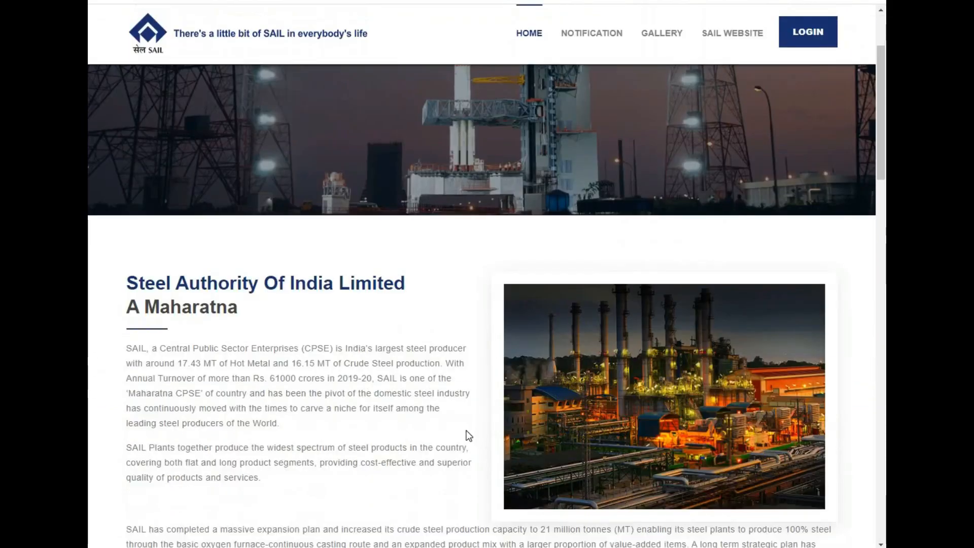
{"action": "scroll", "coordinate": [277, 449], "scroll_direction": "down", "scroll_amount": 7}
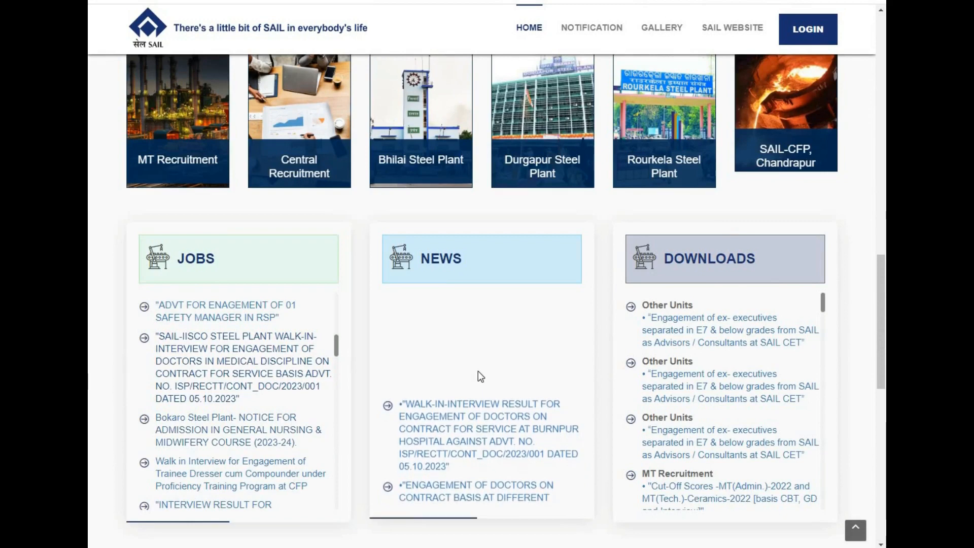
{"action": "scroll", "coordinate": [337, 348], "scroll_direction": "up", "scroll_amount": 1}
{"action": "left_click_drag", "start_coordinate": [337, 333], "coordinate": [340, 309]}
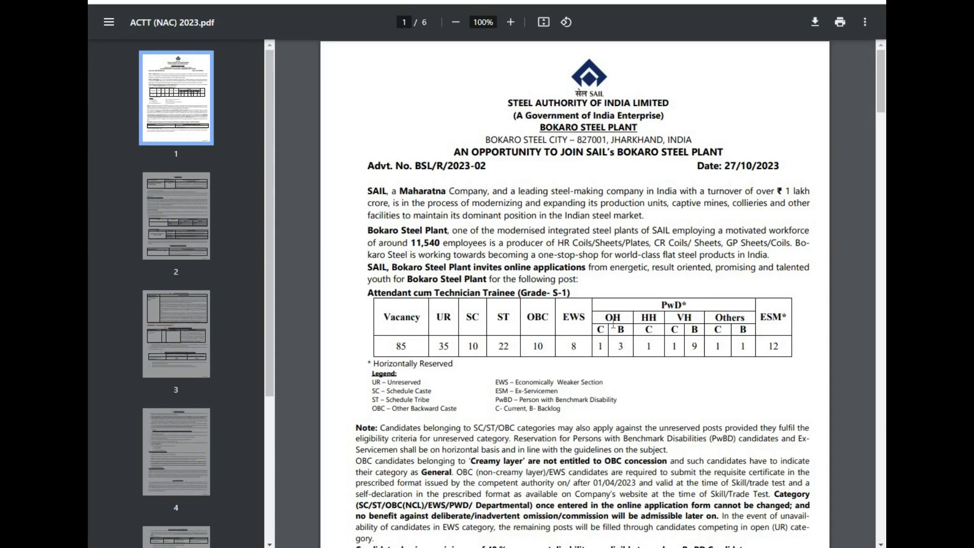
{"action": "scroll", "coordinate": [630, 385], "scroll_direction": "down", "scroll_amount": 1}
{"action": "scroll", "coordinate": [631, 385], "scroll_direction": "down", "scroll_amount": 6}
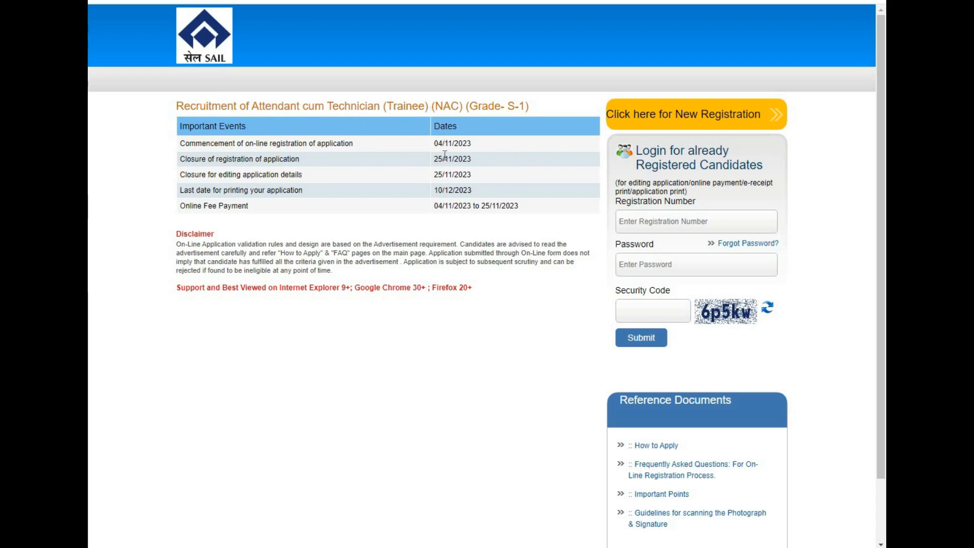
- Start a new registration and enter and confirm the candidate's first and last name, leaving the middle name blank
{"action": "left_click", "coordinate": [667, 122]}
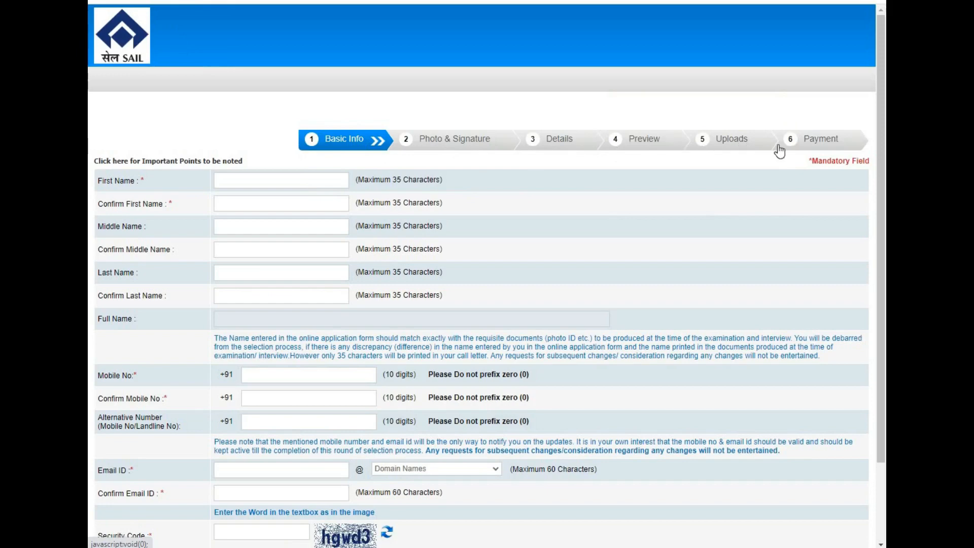
{"action": "left_click", "coordinate": [247, 181]}
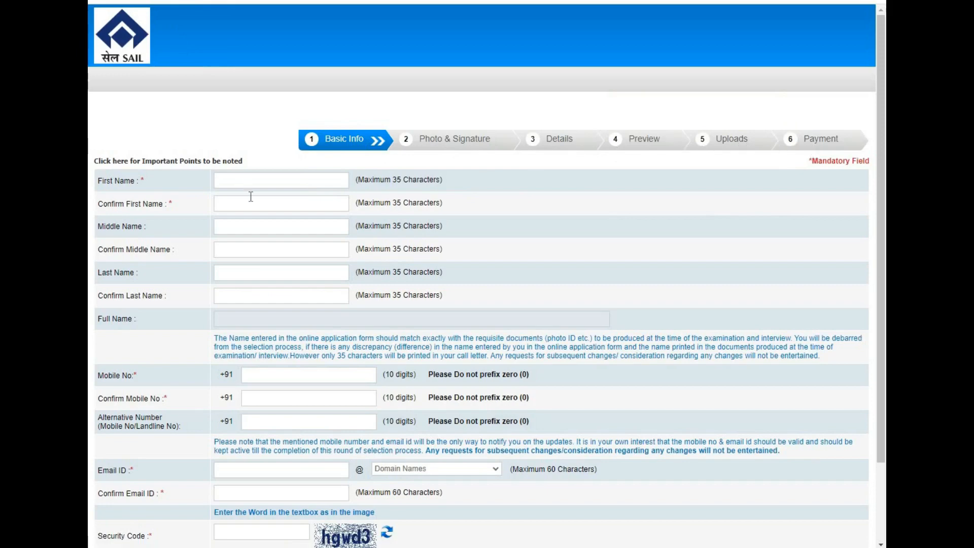
{"action": "left_click", "coordinate": [251, 197]}
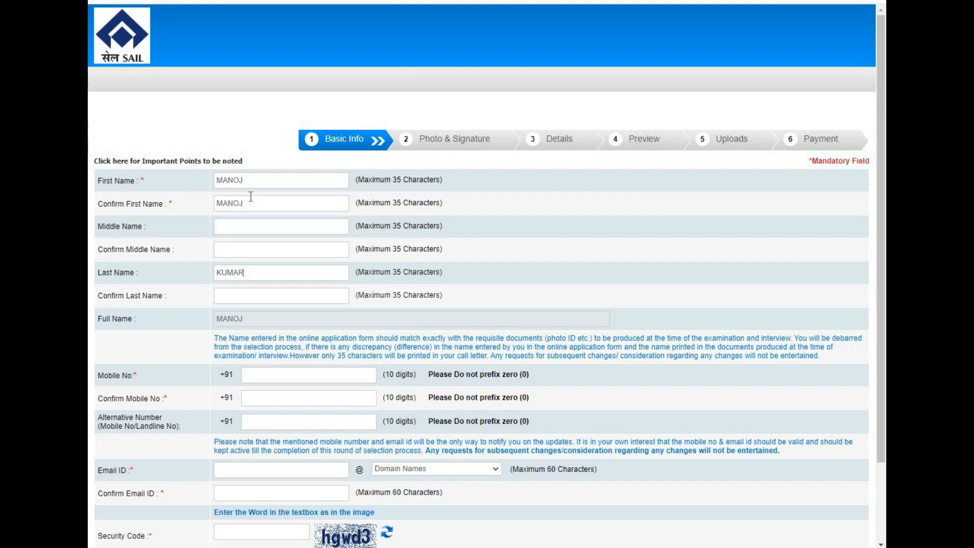
{"action": "key", "text": "Tab"}
- Enter and confirm the candidate's mobile number in the basic info form
{"action": "key", "text": "Tab"}
{"action": "type", "text": "826212345"}
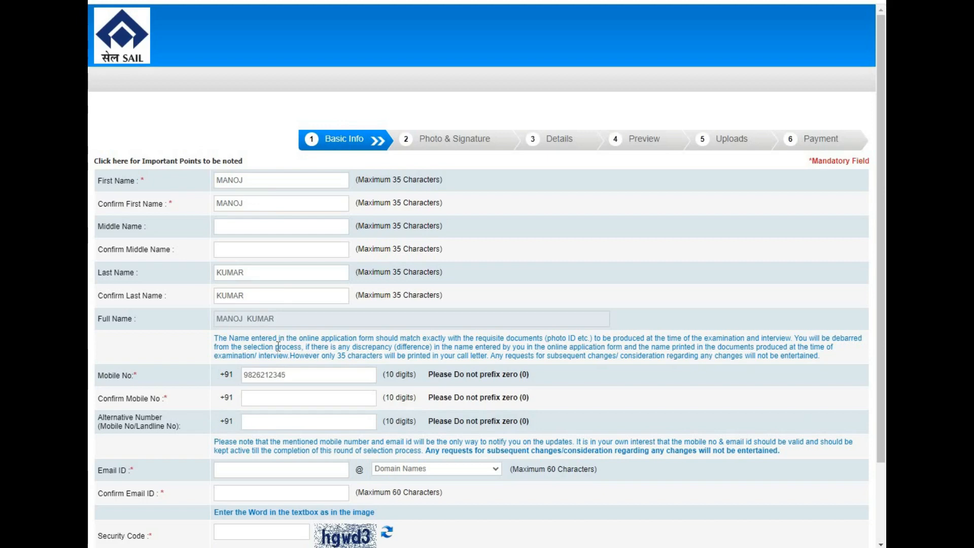
{"action": "key", "text": "Tab"}
- Enter the candidate's e-mail ID with gmail.com as the domain and confirm the full e-mail address
{"action": "left_click", "coordinate": [285, 471]}
{"action": "type", "text": "xyz"}
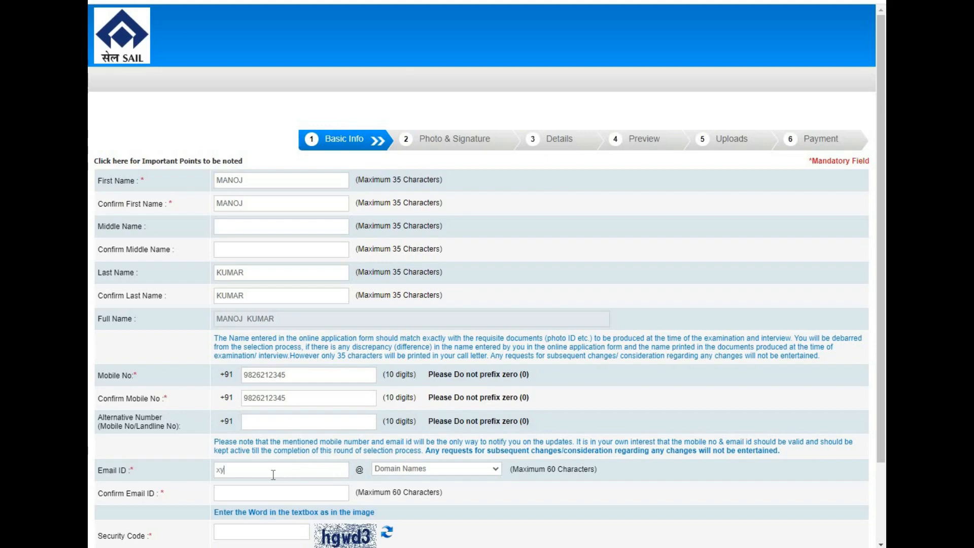
{"action": "left_click", "coordinate": [425, 470]}
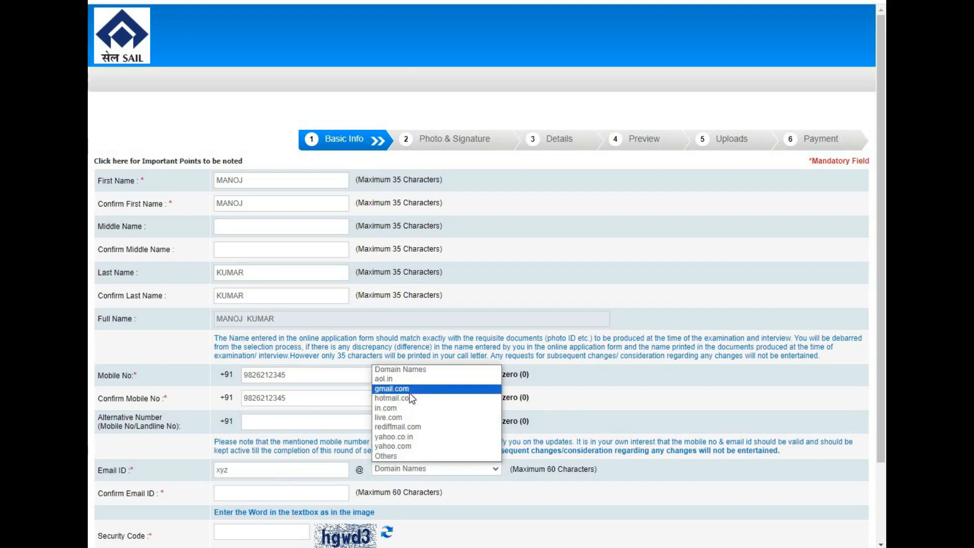
{"action": "left_click", "coordinate": [684, 394]}
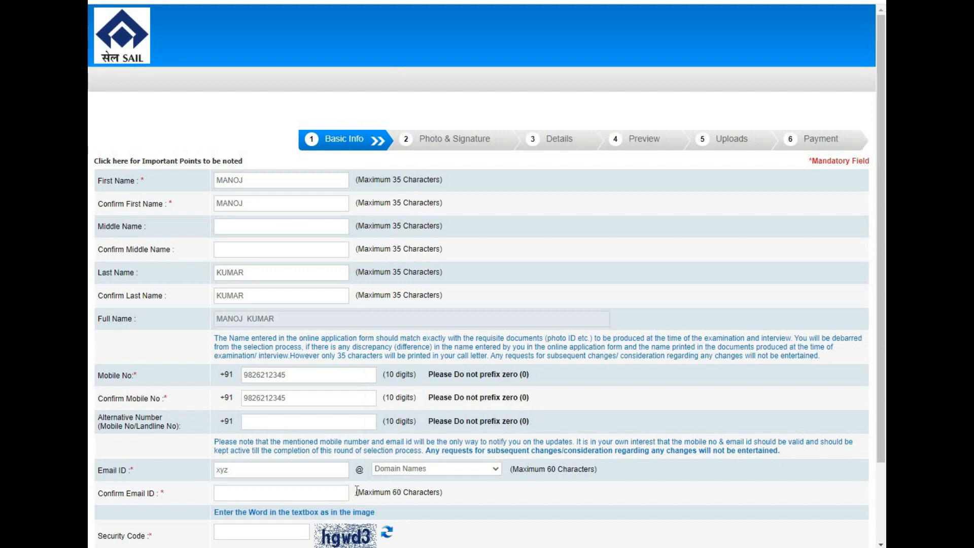
{"action": "left_click", "coordinate": [388, 471]}
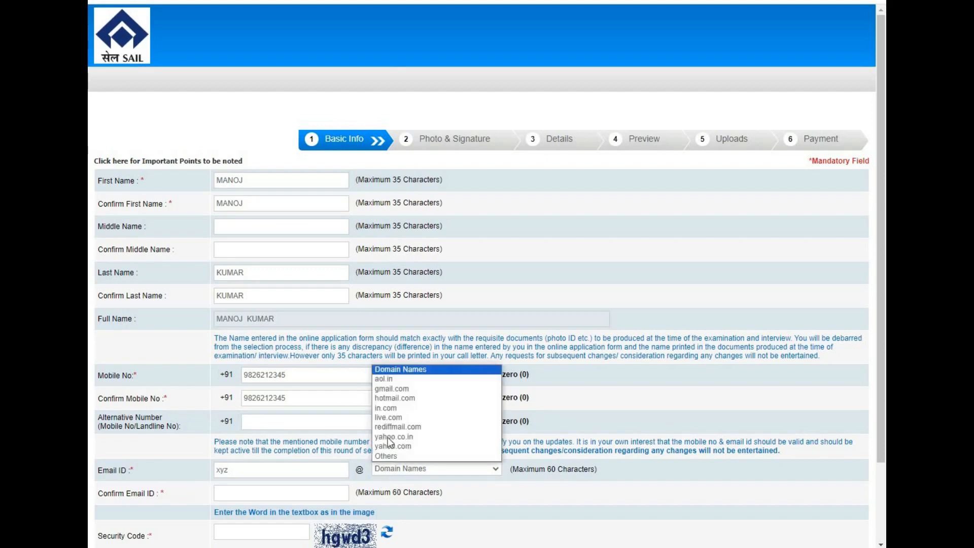
{"action": "left_click", "coordinate": [394, 389]}
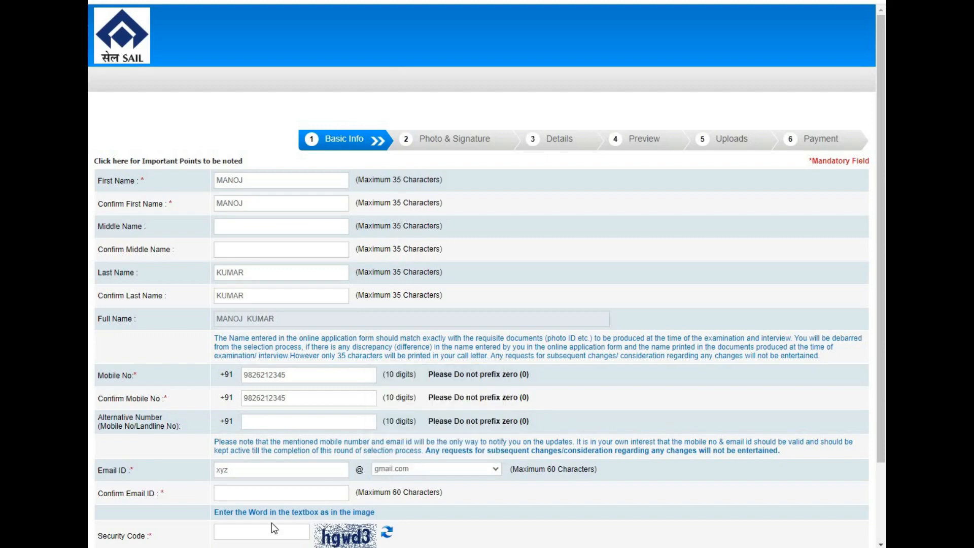
{"action": "left_click", "coordinate": [254, 496]}
{"action": "type", "text": "xyz@gmail.com"}
- Fill in the security code from the image, save the basic info and confirm that the data is correct
{"action": "left_click", "coordinate": [249, 532]}
{"action": "type", "text": "hgwd3"}
{"action": "scroll", "coordinate": [884, 370], "scroll_direction": "down", "scroll_amount": 2}
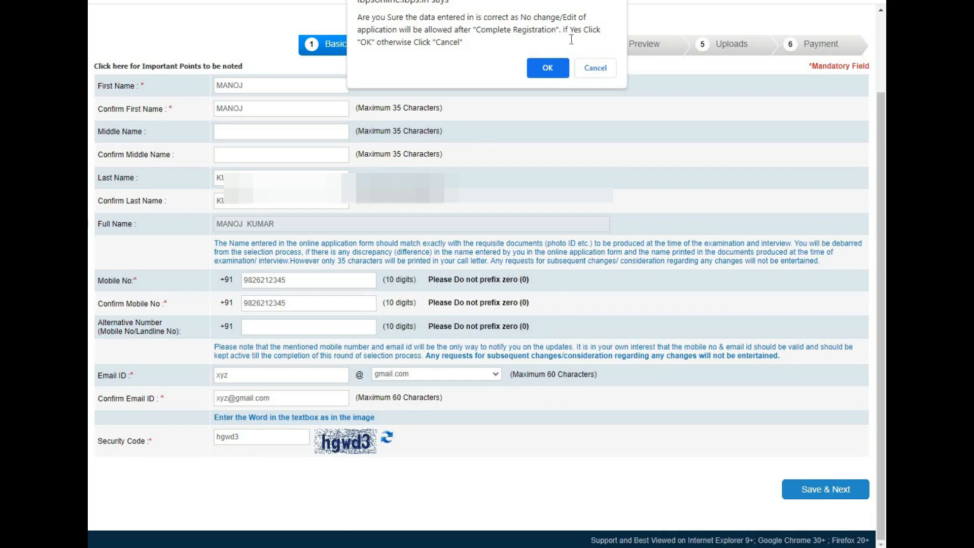
{"action": "left_click", "coordinate": [548, 68]}
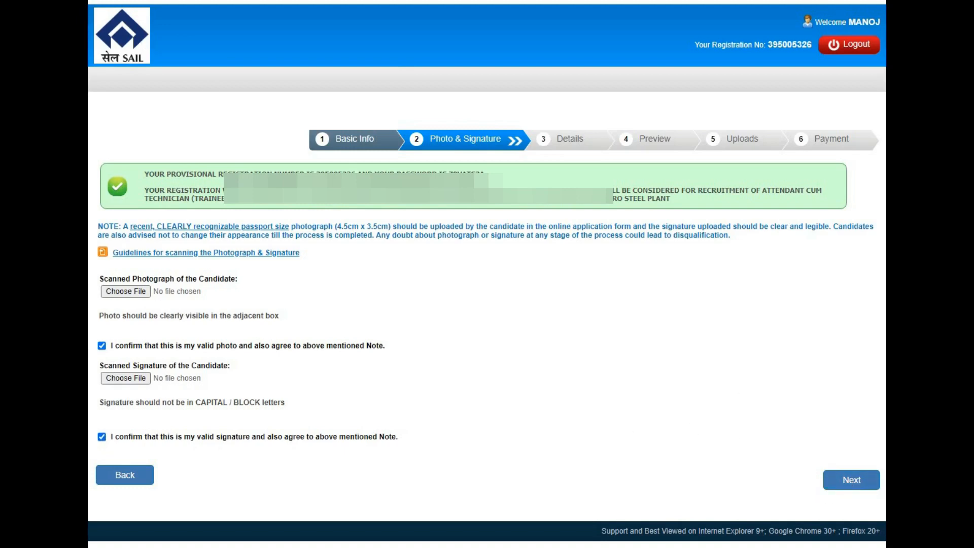
- In the basic details, set the category to SC and answer No to benchmark disability and to specified disability with difficulty in writing
{"action": "left_click", "coordinate": [105, 1]}
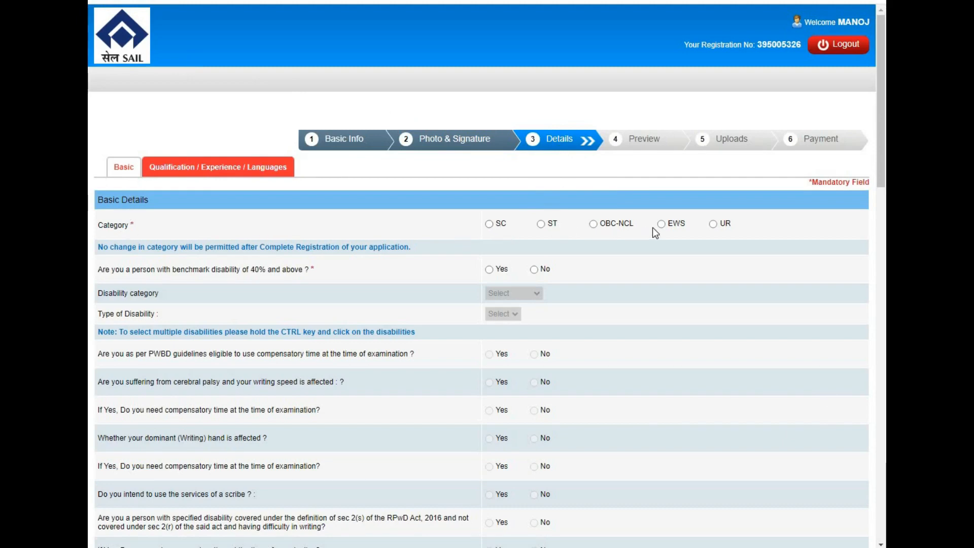
{"action": "left_click", "coordinate": [490, 224]}
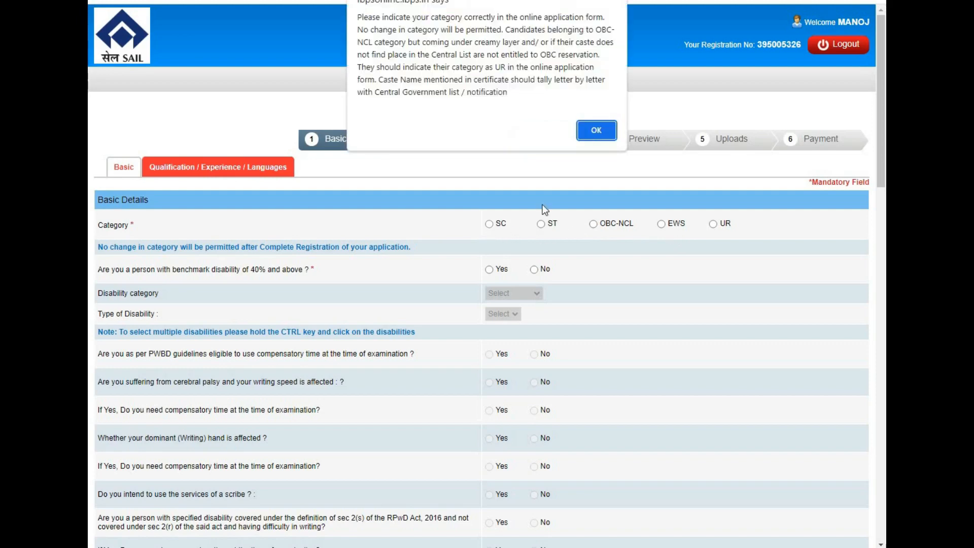
{"action": "left_click", "coordinate": [596, 131]}
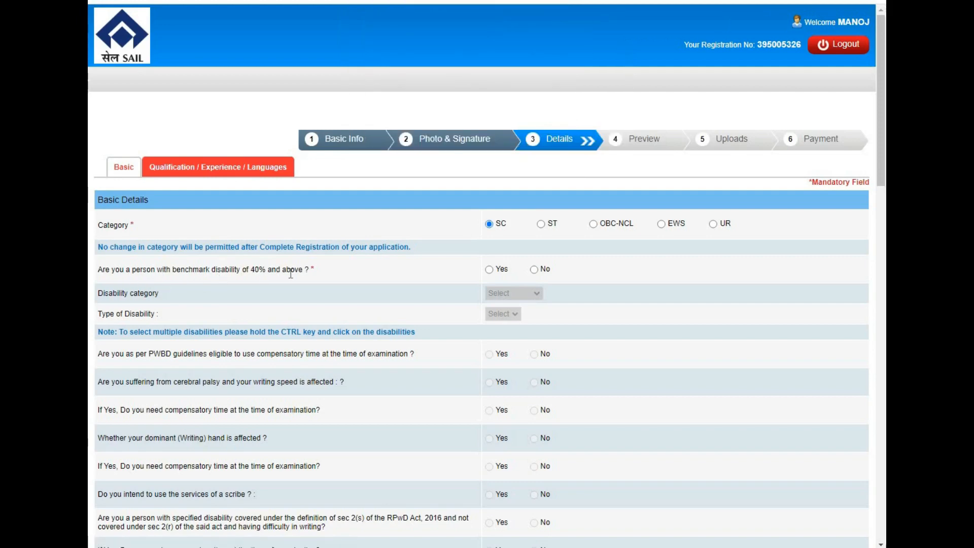
{"action": "left_click", "coordinate": [535, 270]}
{"action": "left_click", "coordinate": [533, 524]}
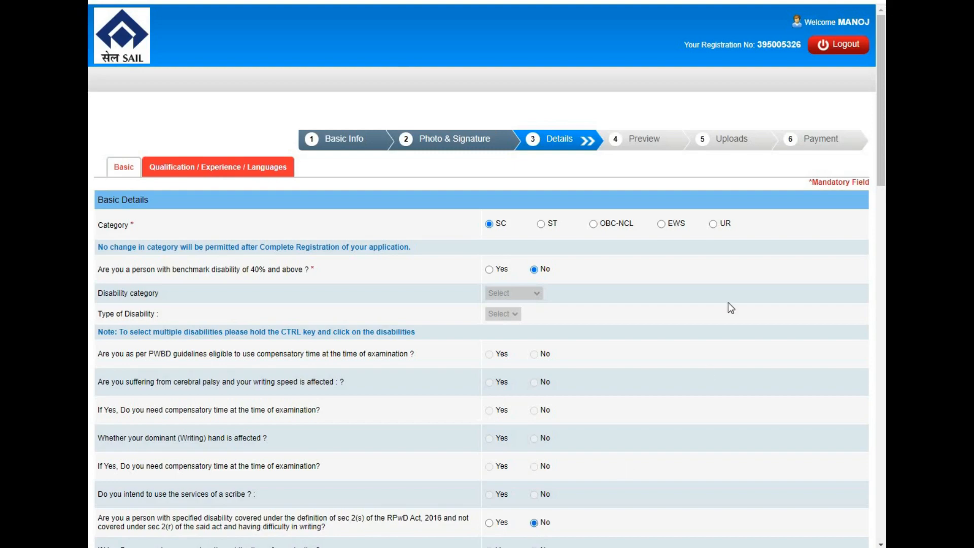
- Answer No to religious minority, 1984 riots family member and departmental candidate, and choose Ranchi as the centre of examination
{"action": "left_click_drag", "start_coordinate": [886, 165], "coordinate": [877, 314]}
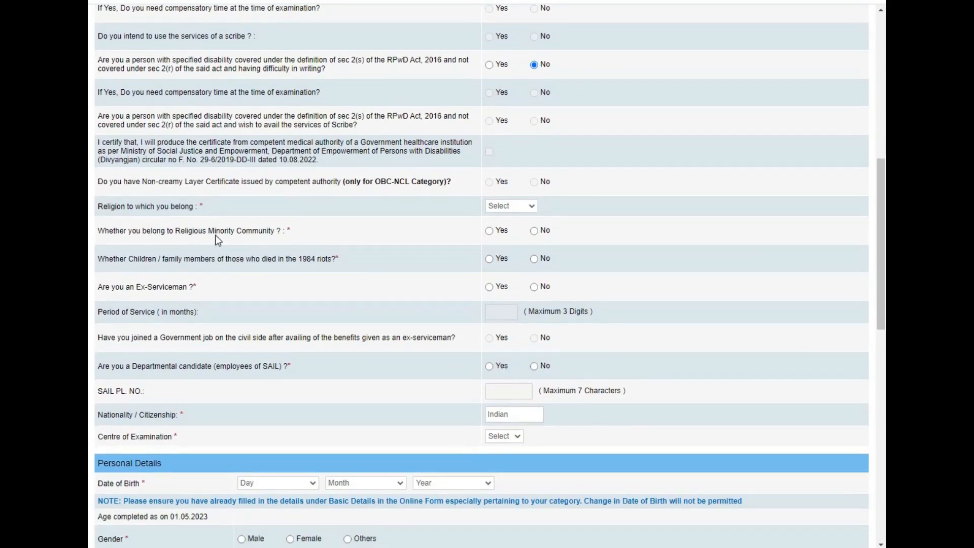
{"action": "left_click", "coordinate": [534, 231]}
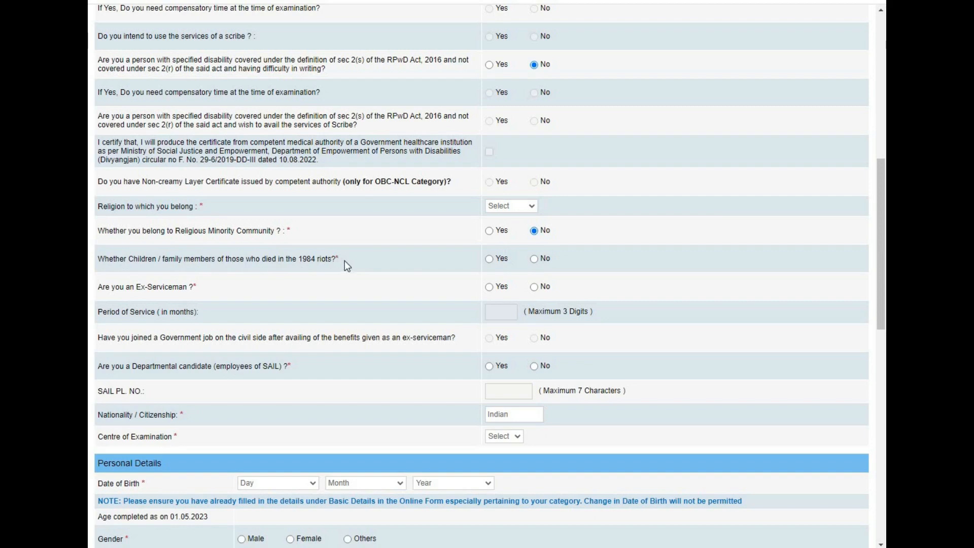
{"action": "left_click", "coordinate": [534, 260]}
{"action": "left_click", "coordinate": [534, 367]}
- In the personal details, set the gender to Male, twin brother / sister to No and marital status to Unmarried
{"action": "left_click_drag", "start_coordinate": [881, 274], "coordinate": [879, 368]}
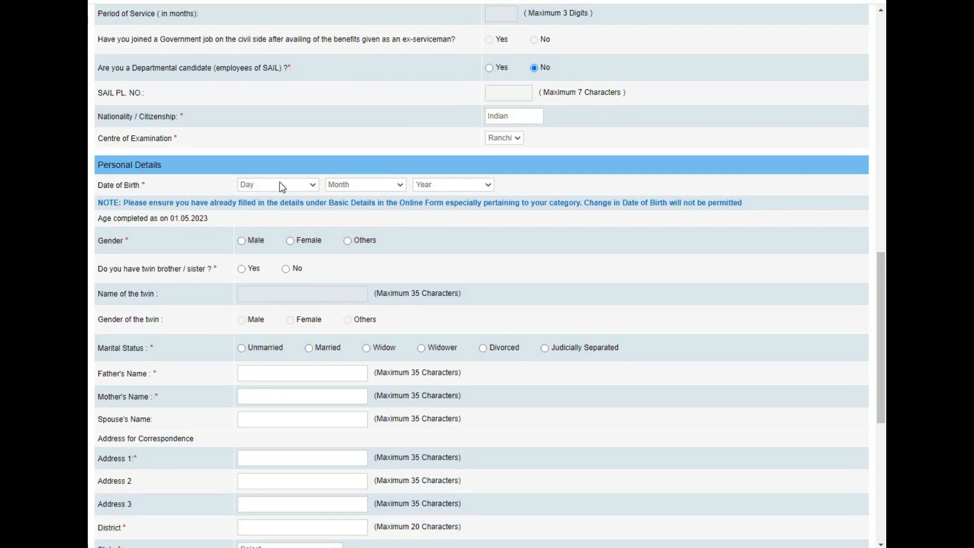
{"action": "left_click", "coordinate": [445, 186]}
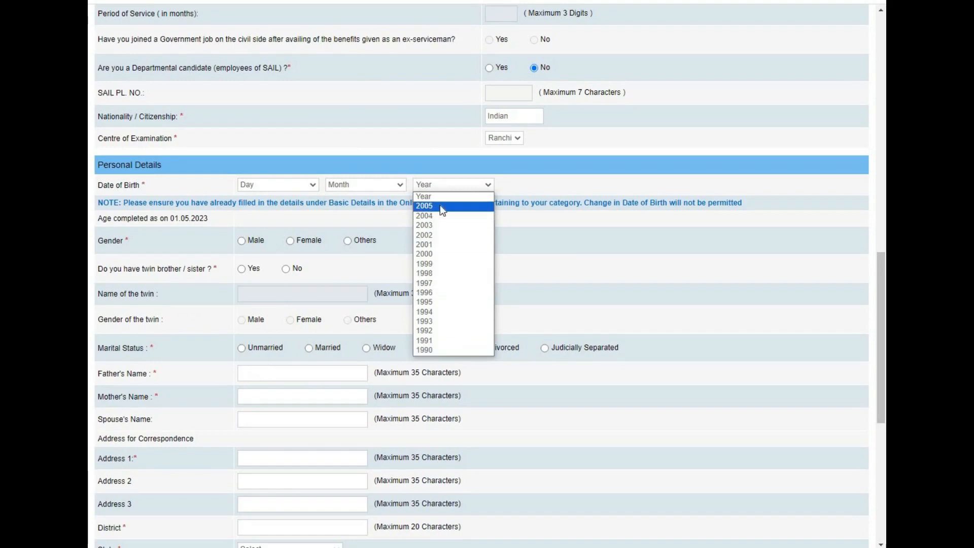
{"action": "left_click", "coordinate": [542, 227]}
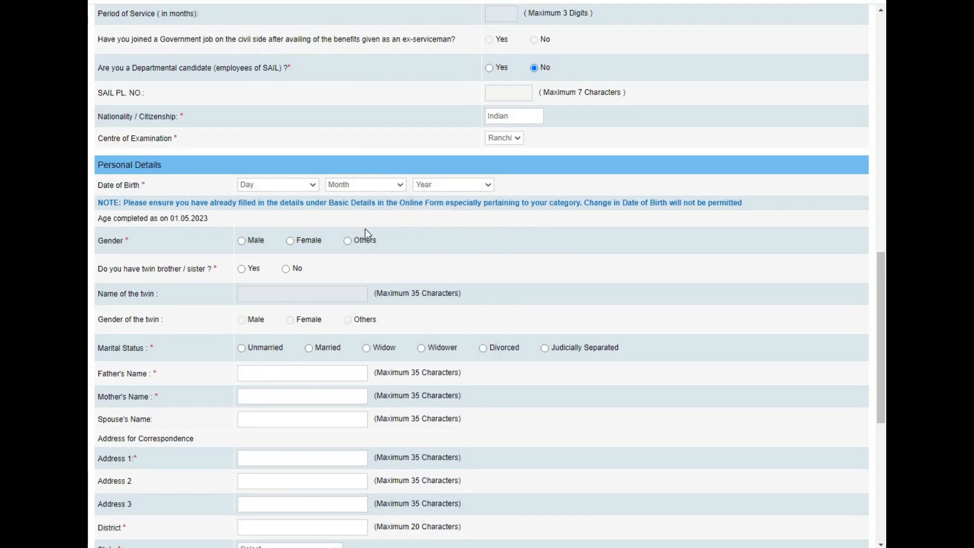
{"action": "left_click", "coordinate": [242, 242]}
{"action": "left_click", "coordinate": [285, 270]}
{"action": "left_click", "coordinate": [241, 349]}
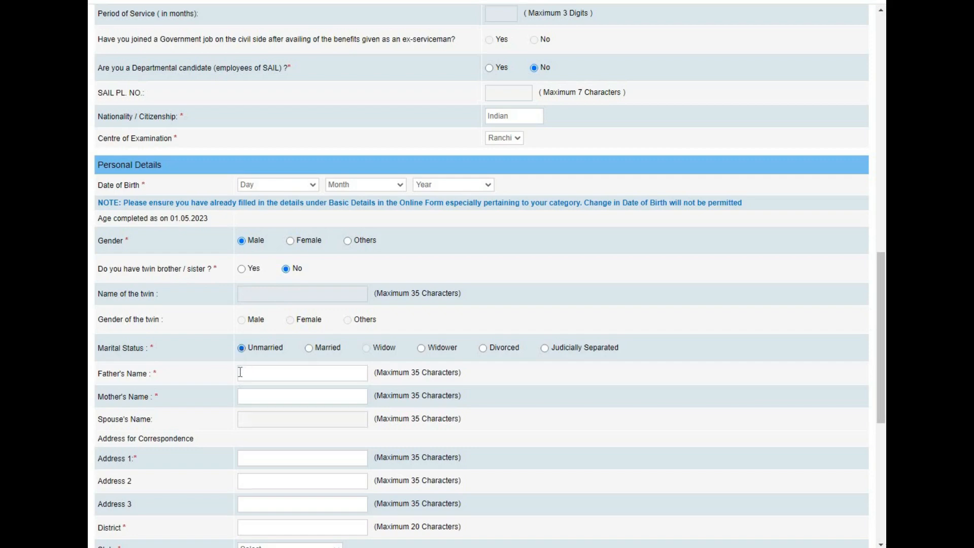
- Fill in the father's name and the mother's name in the personal details
{"action": "left_click", "coordinate": [241, 373]}
{"action": "type", "text": "ANIL"}
{"action": "key", "text": "Tab"}
{"action": "type", "text": "REE"}
{"action": "type", "text": "NU"}
{"action": "type", "text": "HOUSE"}
{"action": "type", "text": " NO"}
- Fill in the address for correspondence with the house details, district, state and pincode
{"action": "key", "text": "Tab"}
{"action": "type", "text": "39"}
{"action": "key", "text": "Tab"}
{"action": "key", "text": "Tab"}
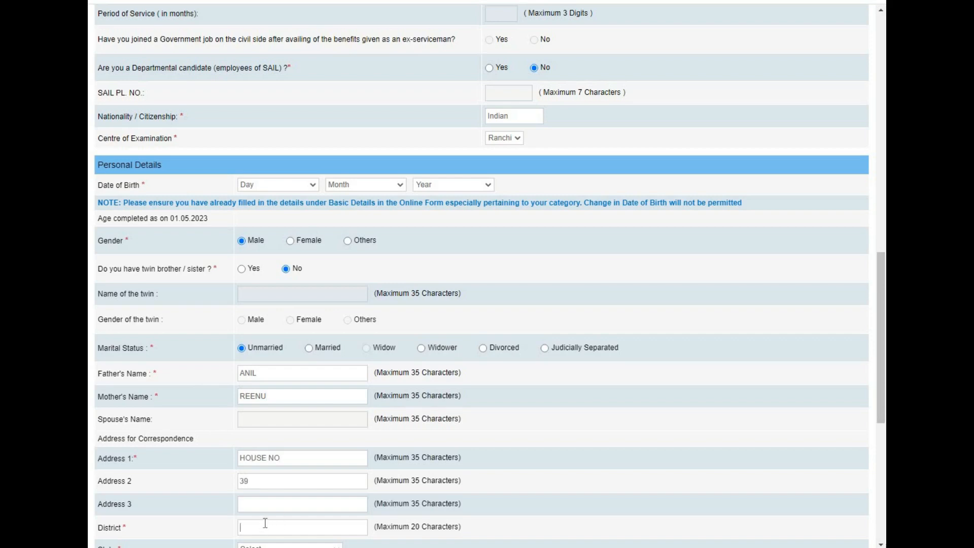
{"action": "type", "text": "GWALIOR"}
{"action": "key", "text": "Tab"}
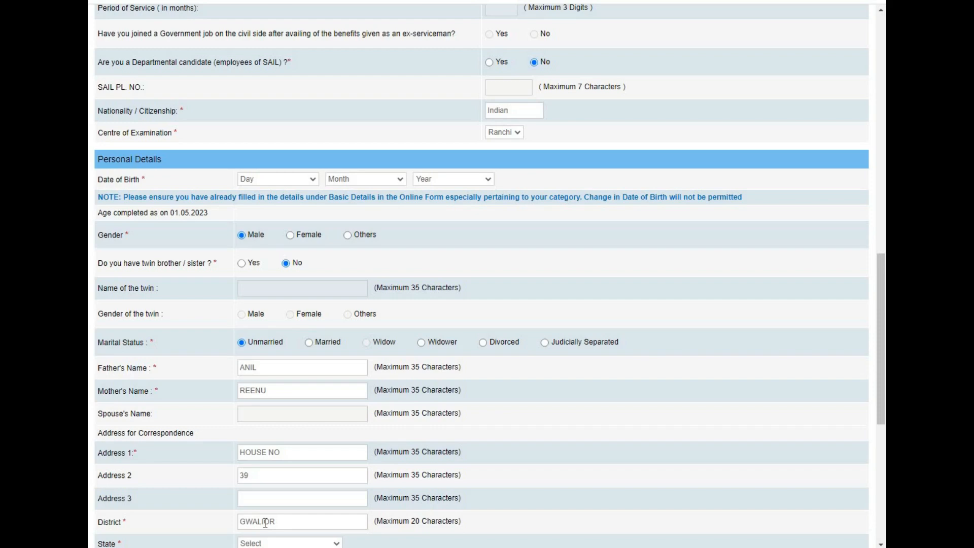
{"action": "key", "text": "m"}
{"action": "left_click_drag", "start_coordinate": [880, 332], "coordinate": [873, 426]}
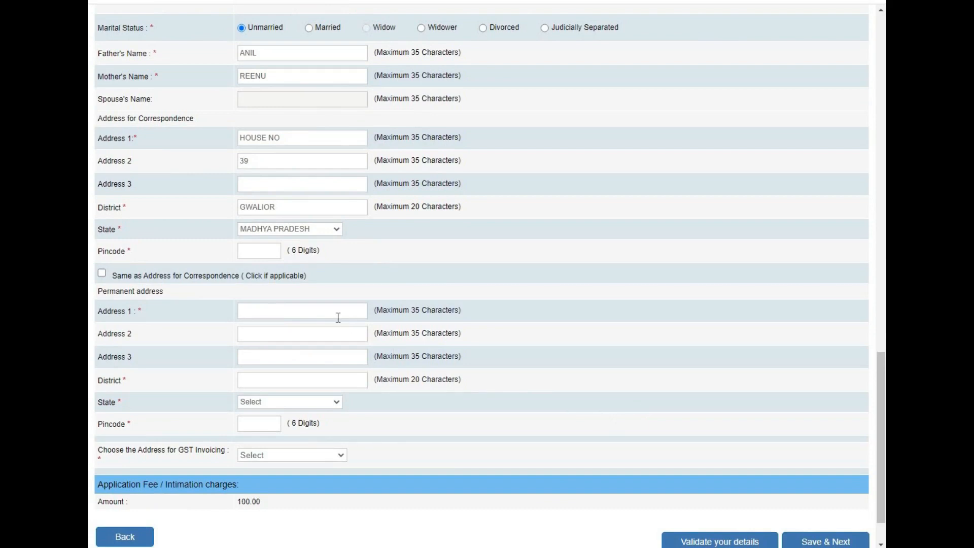
{"action": "type", "text": "474001"}
- Mark the permanent address as same as the correspondence address and choose Permanent Address for GST invoicing
{"action": "left_click", "coordinate": [102, 273]}
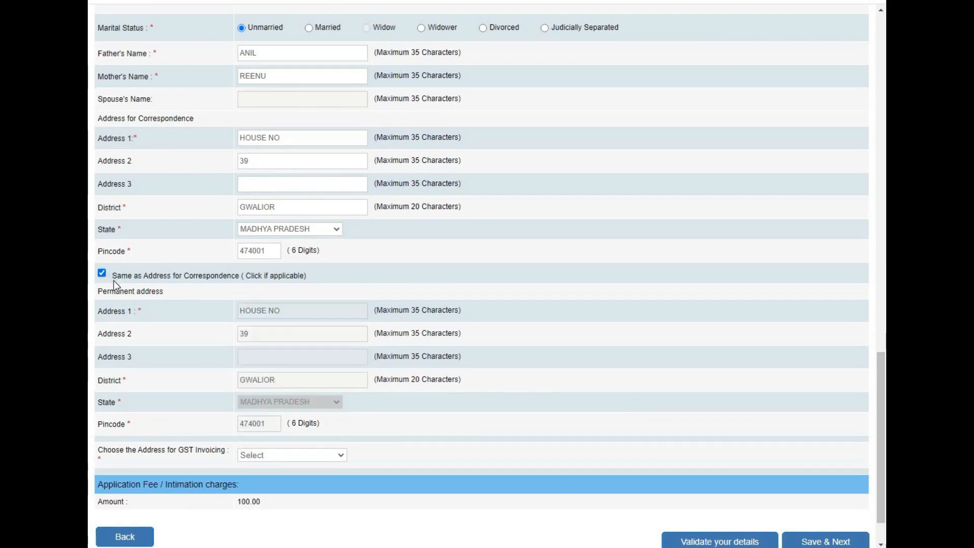
{"action": "left_click", "coordinate": [265, 456]}
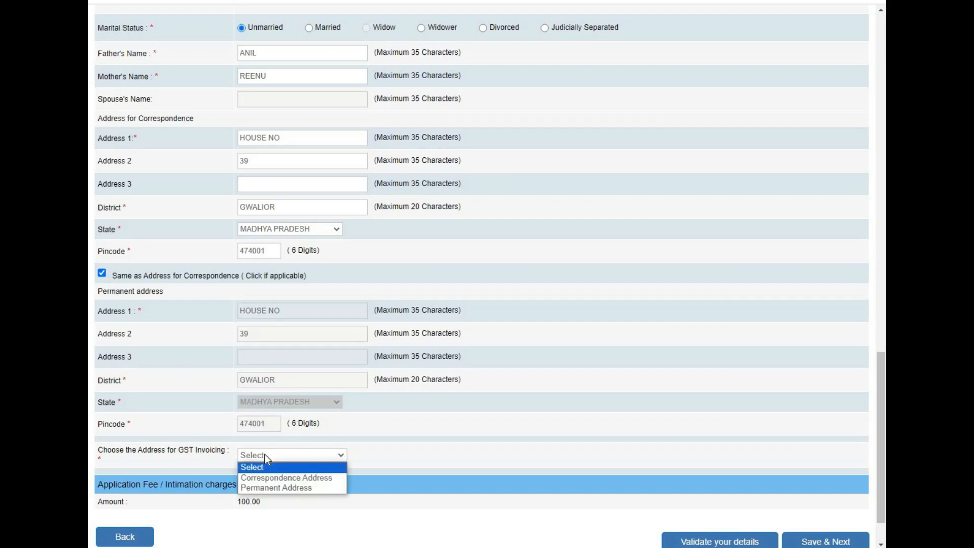
{"action": "left_click", "coordinate": [271, 486]}
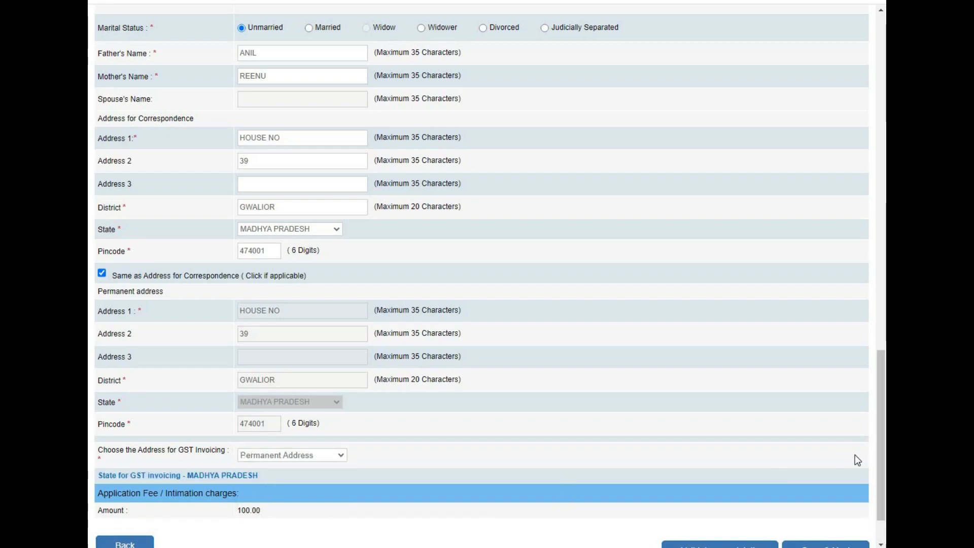
- Validate the entered basic details, then save them and continue to the qualification, experience and languages section
{"action": "scroll", "coordinate": [883, 482], "scroll_direction": "down", "scroll_amount": 2}
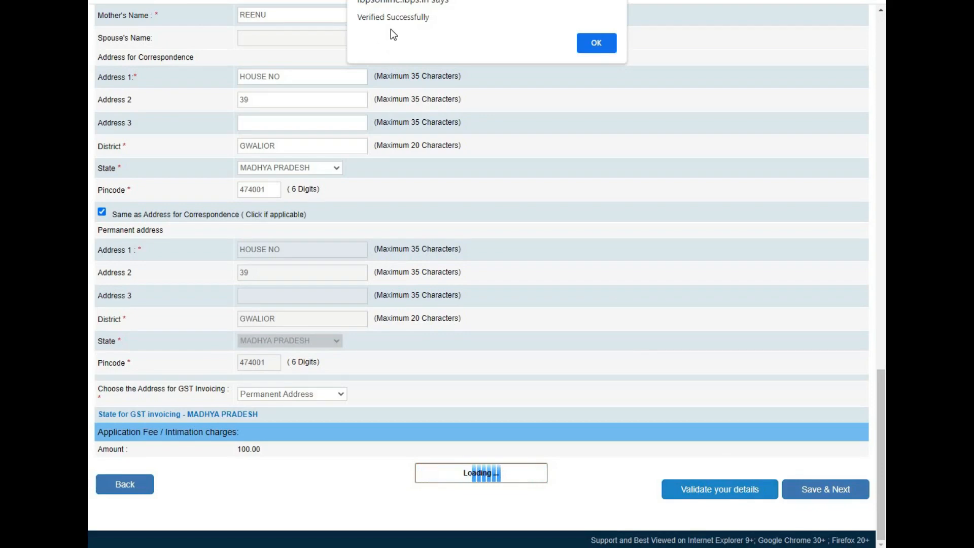
{"action": "left_click", "coordinate": [597, 45]}
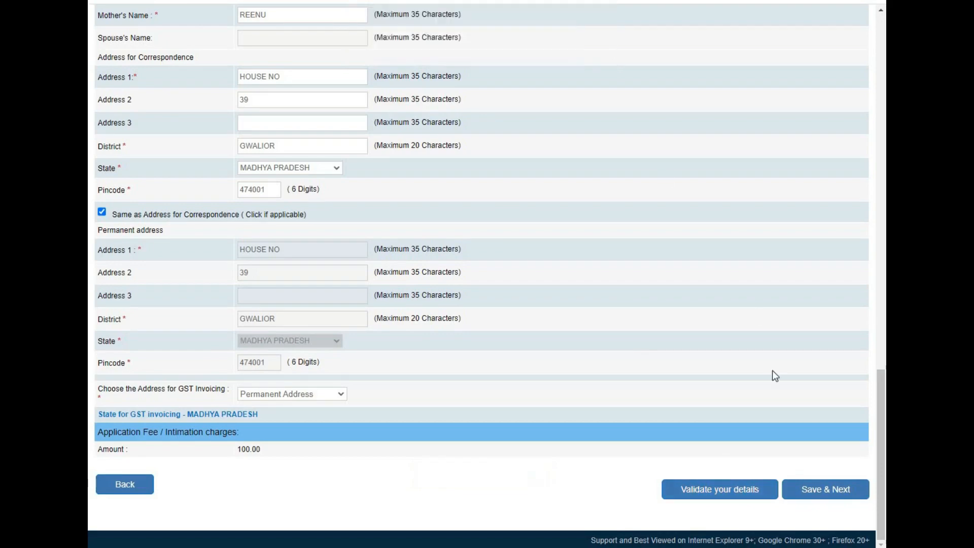
{"action": "left_click", "coordinate": [826, 490]}
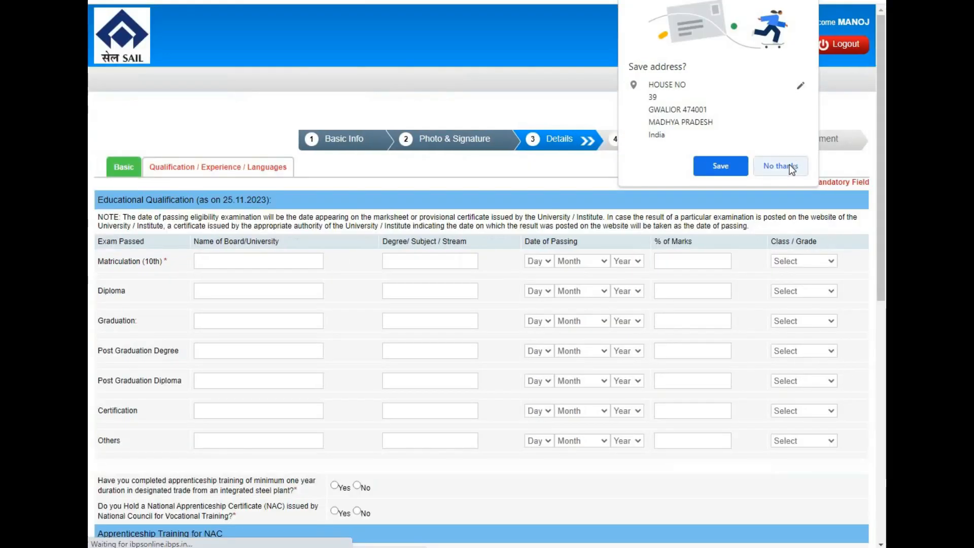
{"action": "left_click", "coordinate": [792, 168]}
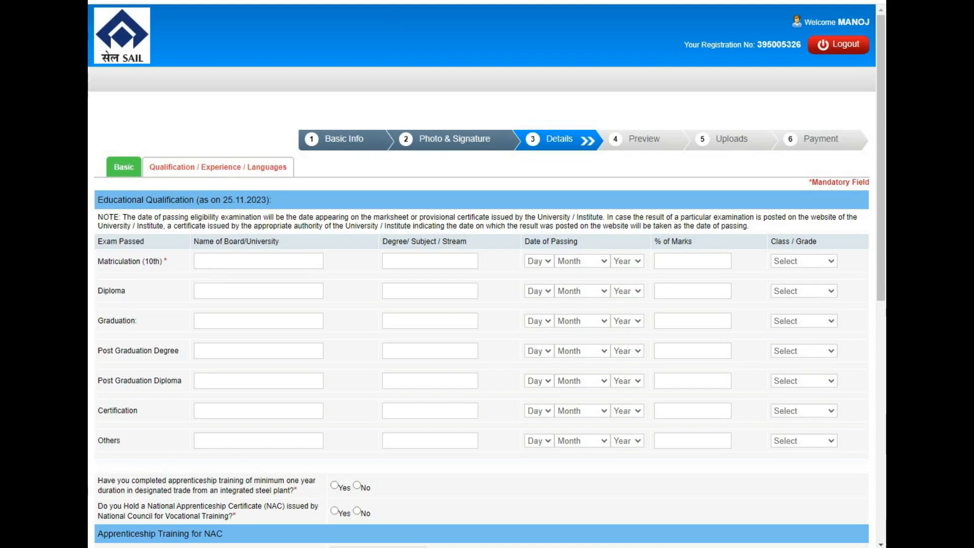
- Enter MP BOARD as the matriculation board and HINDI ENGLISH MATHS as the subjects, after checking the notification PDF
{"action": "key", "text": "ctrl+Tab"}
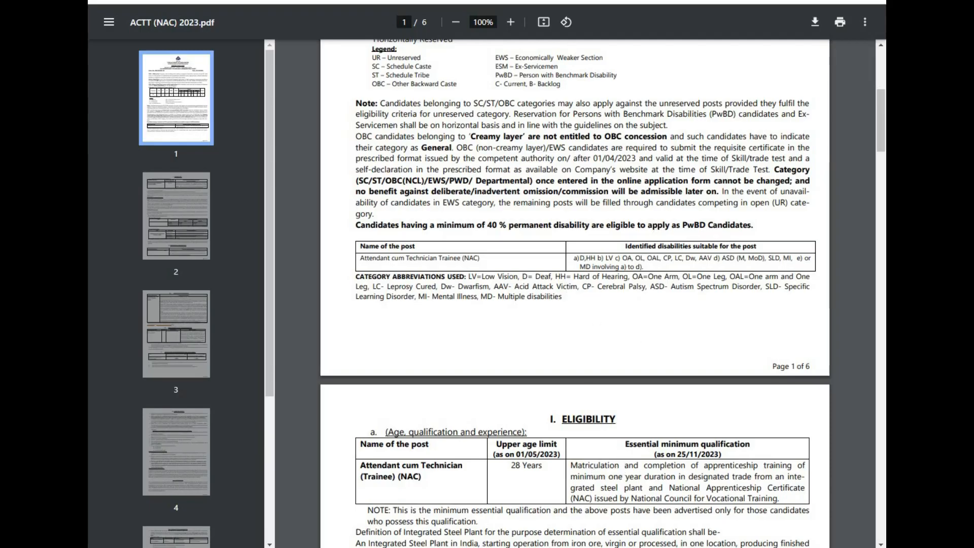
{"action": "key", "text": "ctrl+Tab"}
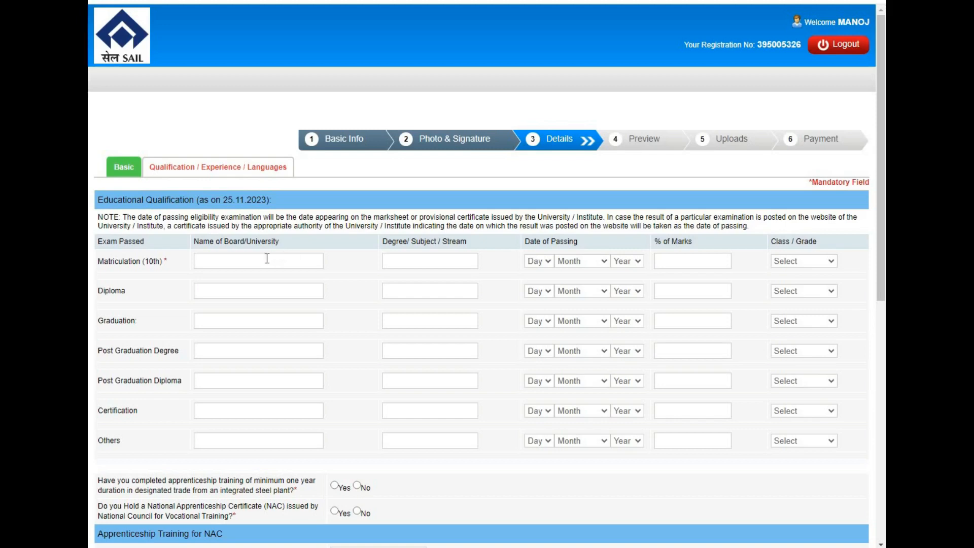
{"action": "left_click", "coordinate": [224, 261]}
{"action": "type", "text": "MP BOARD"}
{"action": "left_click", "coordinate": [430, 262]}
{"action": "type", "text": "HINDI EN"}
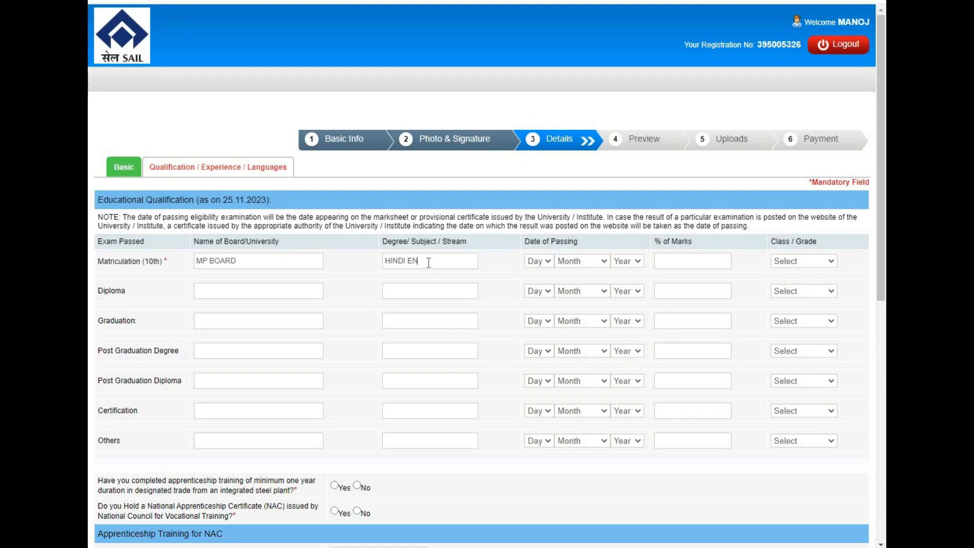
{"action": "type", "text": "GLISH MATHS"}
- Set the matriculation date of passing to 01 April 2018
{"action": "left_click", "coordinate": [540, 259]}
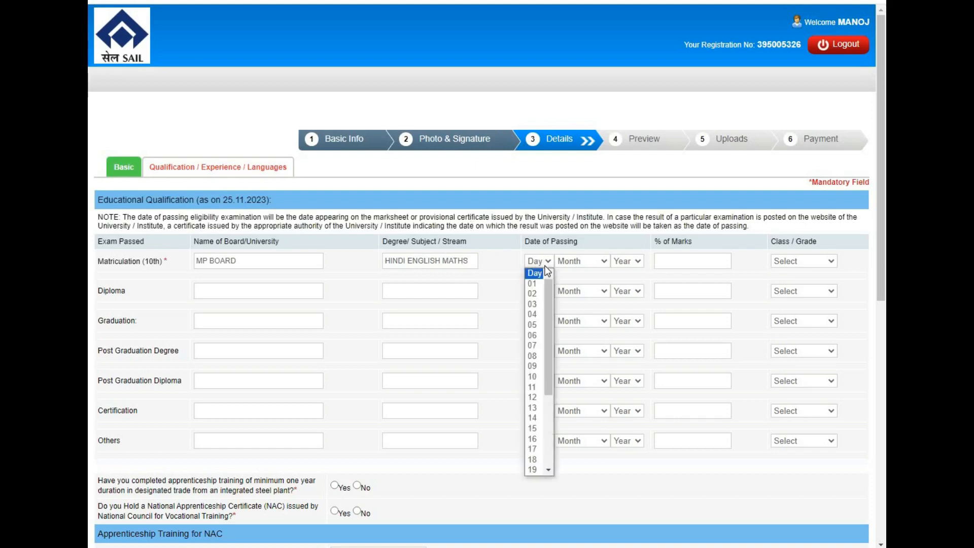
{"action": "left_click", "coordinate": [534, 279]}
{"action": "left_click", "coordinate": [584, 261]}
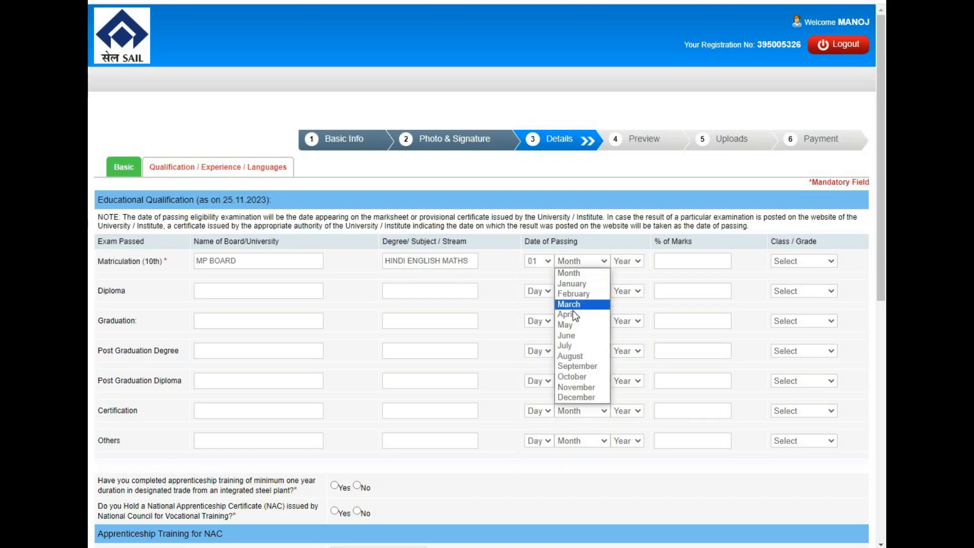
{"action": "left_click", "coordinate": [573, 315]}
{"action": "left_click", "coordinate": [628, 262]}
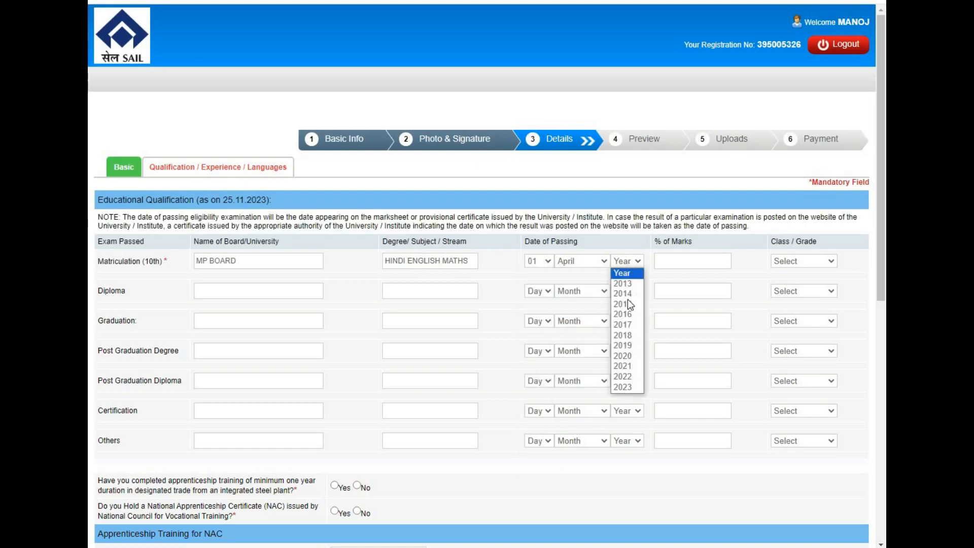
{"action": "left_click", "coordinate": [627, 337]}
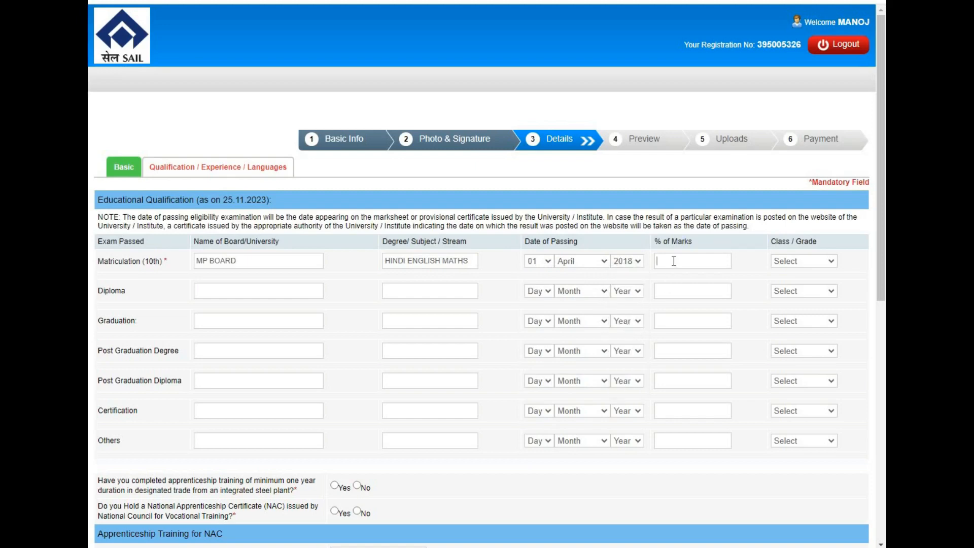
- Enter 66.00 as the matriculation percentage of marks and choose First Class as the grade
{"action": "type", "text": "66.00"}
{"action": "left_click", "coordinate": [782, 261]}
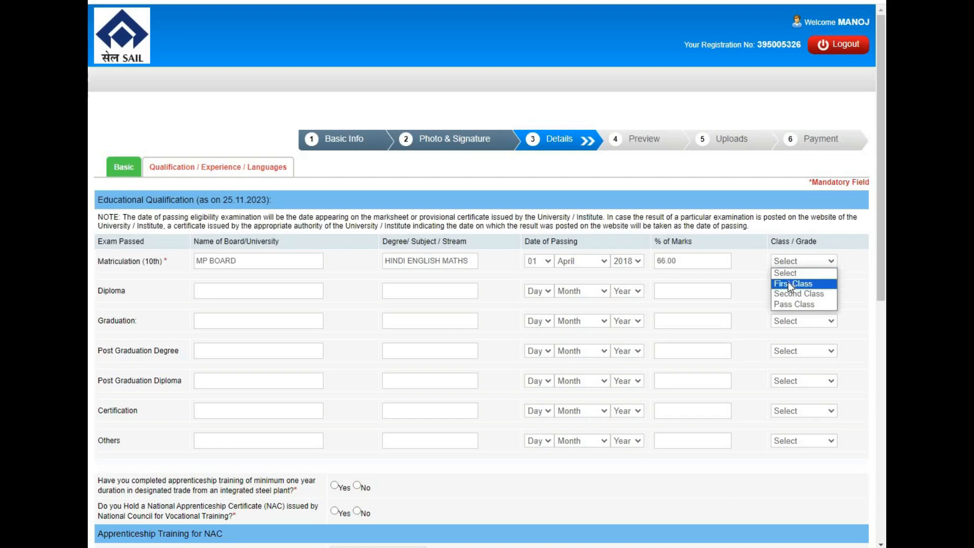
{"action": "left_click", "coordinate": [789, 285]}
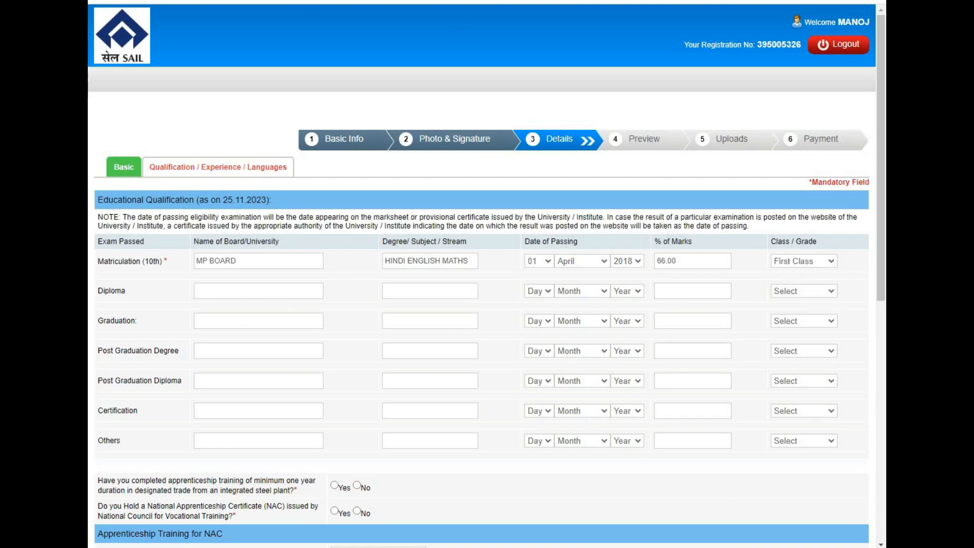
- Check the notification PDF and answer Yes to both the apprenticeship training and NAC certificate questions
{"action": "left_click", "coordinate": [355, 2]}
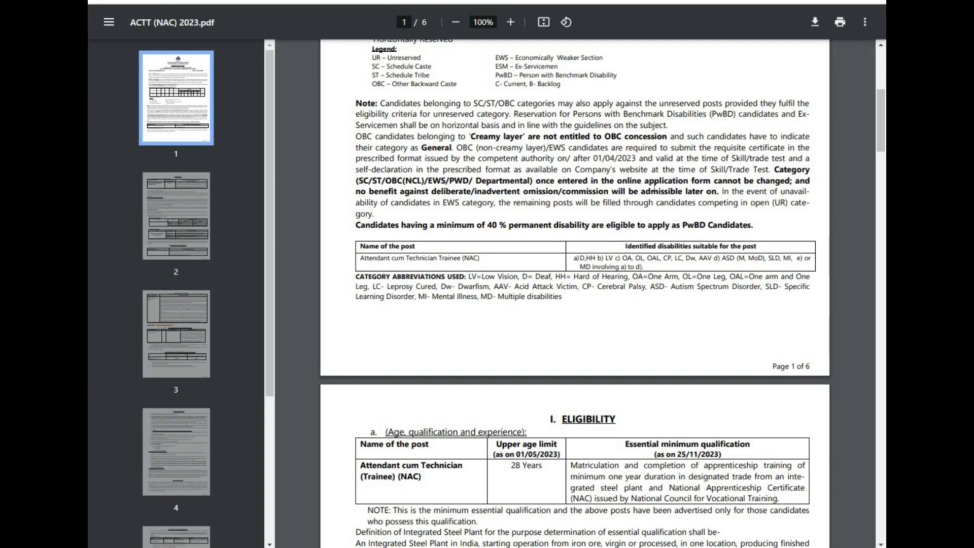
{"action": "left_click", "coordinate": [502, 2]}
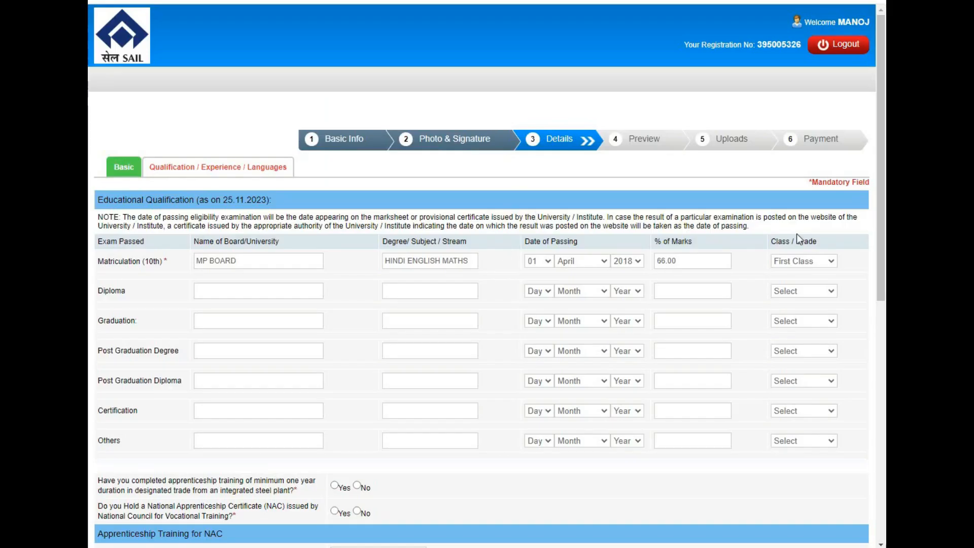
{"action": "scroll", "coordinate": [879, 242], "scroll_direction": "down", "scroll_amount": 2}
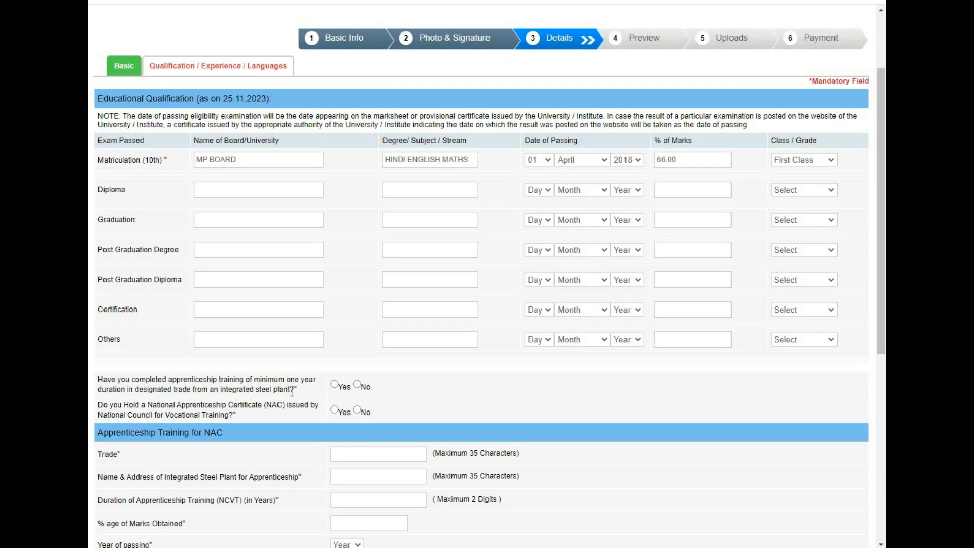
{"action": "left_click", "coordinate": [358, 385]}
- Fill in the NAC apprenticeship details with trade FITTER, steel plant SAIL, duration 1 year, 65% marks and passing year 2021
{"action": "left_click", "coordinate": [353, 450]}
{"action": "type", "text": "FITTER"}
{"action": "type", "text": "SAIL"}
{"action": "left_click", "coordinate": [338, 500]}
{"action": "type", "text": "1"}
{"action": "type", "text": "65"}
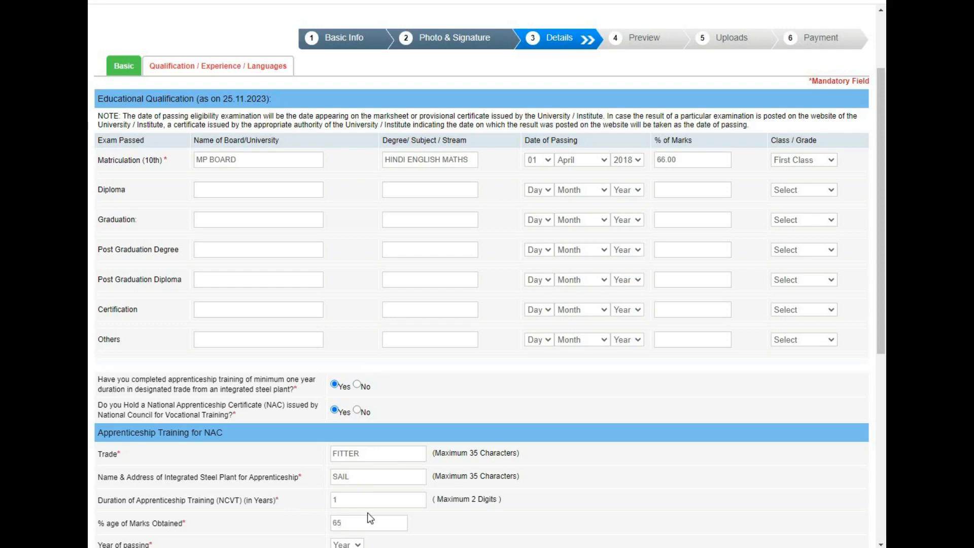
{"action": "scroll", "coordinate": [882, 356], "scroll_direction": "down", "scroll_amount": 1}
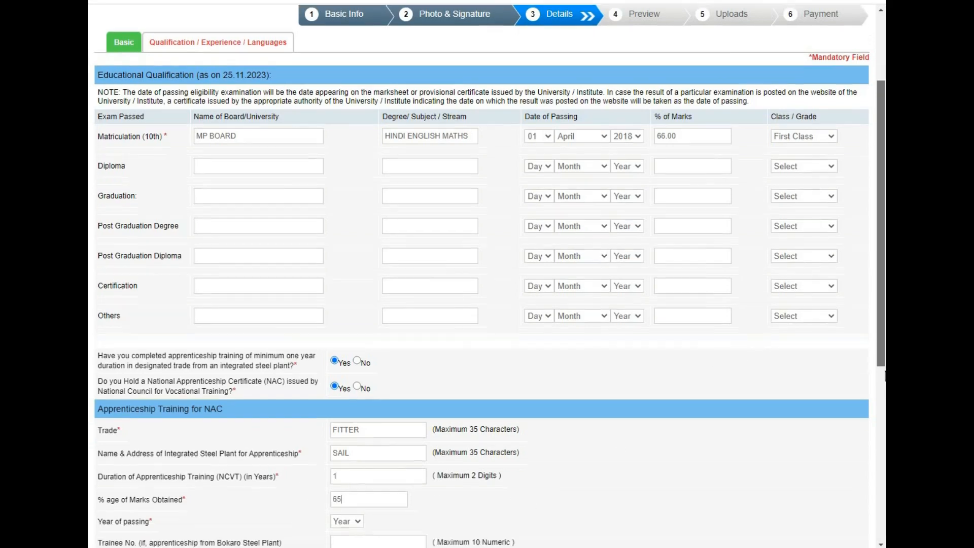
{"action": "scroll", "coordinate": [885, 376], "scroll_direction": "down", "scroll_amount": 3}
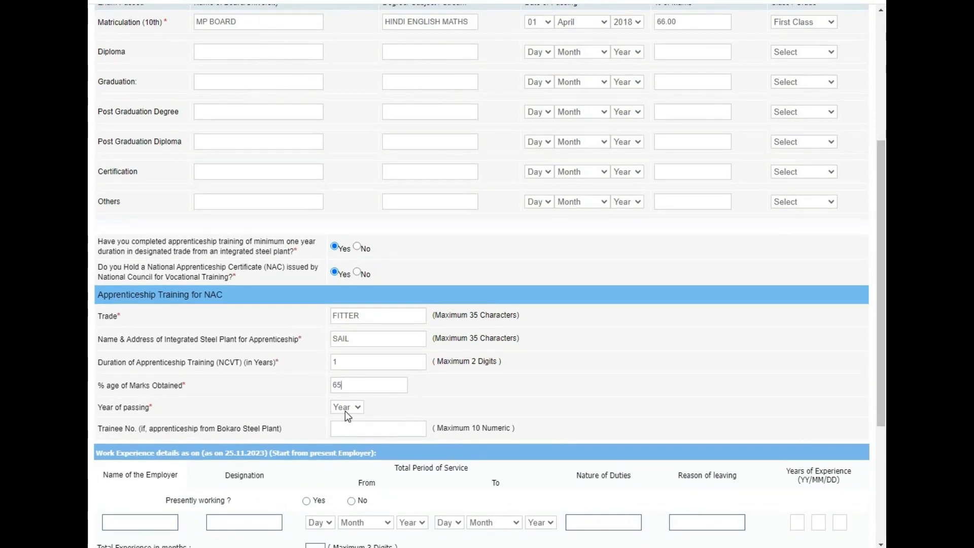
{"action": "left_click", "coordinate": [347, 408]}
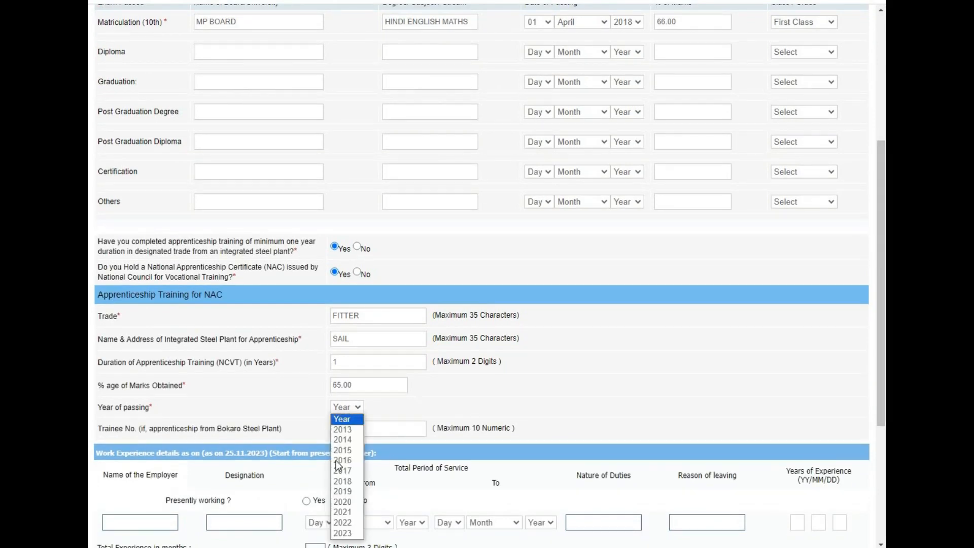
{"action": "left_click", "coordinate": [343, 513]}
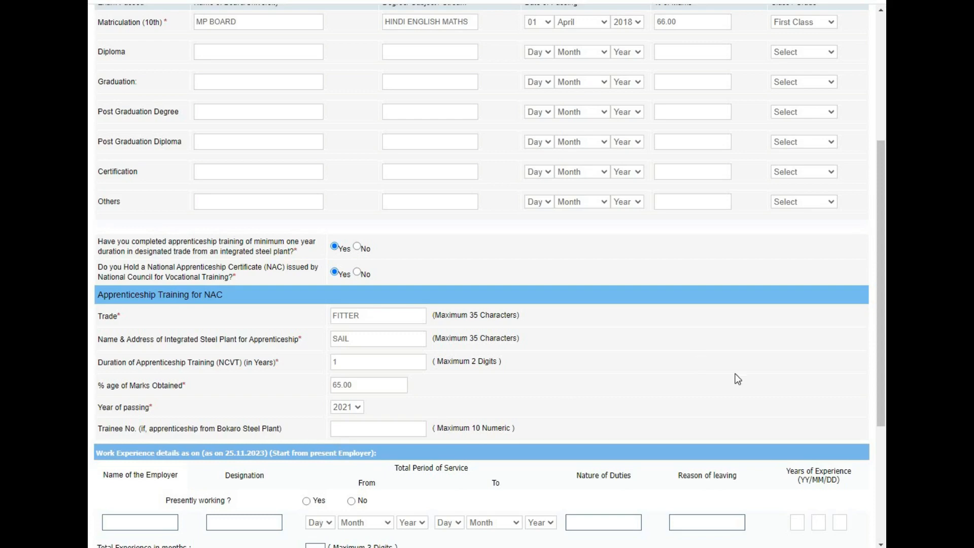
- Mark presently working as No and add HINDI as a known language with read, write and speak
{"action": "left_click_drag", "start_coordinate": [884, 326], "coordinate": [879, 450]}
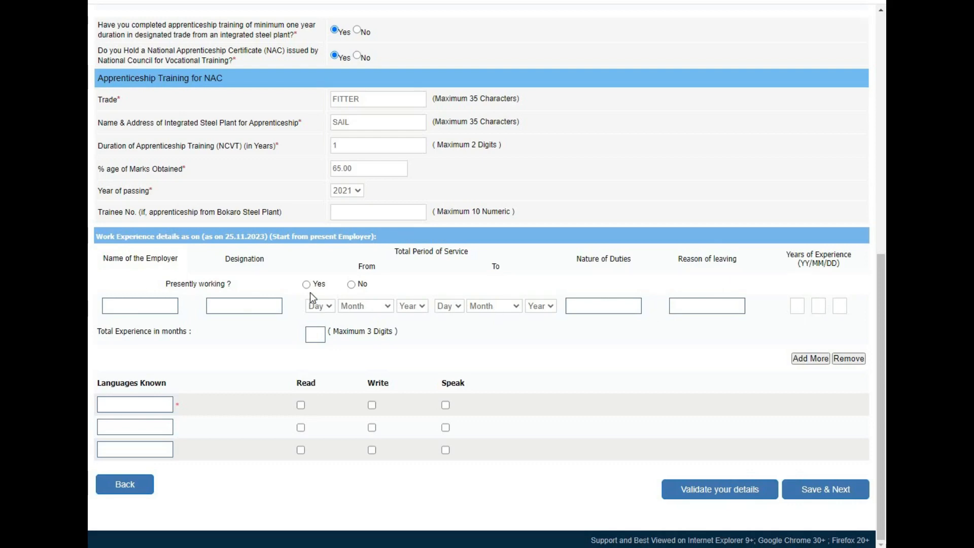
{"action": "left_click", "coordinate": [351, 285]}
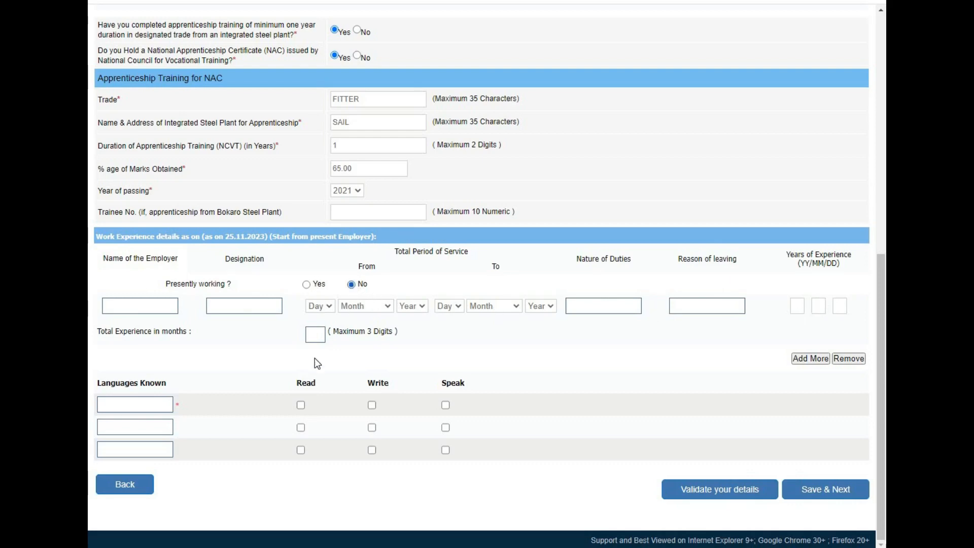
{"action": "left_click", "coordinate": [117, 405]}
{"action": "type", "text": "HINDI"}
{"action": "left_click", "coordinate": [301, 406]}
{"action": "left_click", "coordinate": [373, 406]}
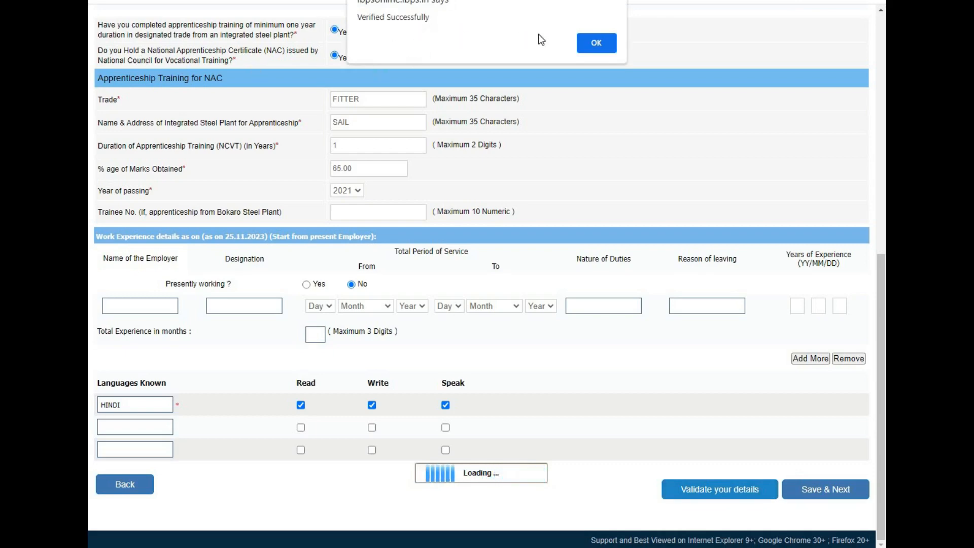
- Finish validating the qualification details, save them and review the registration preview down to the declaration
{"action": "left_click", "coordinate": [590, 44]}
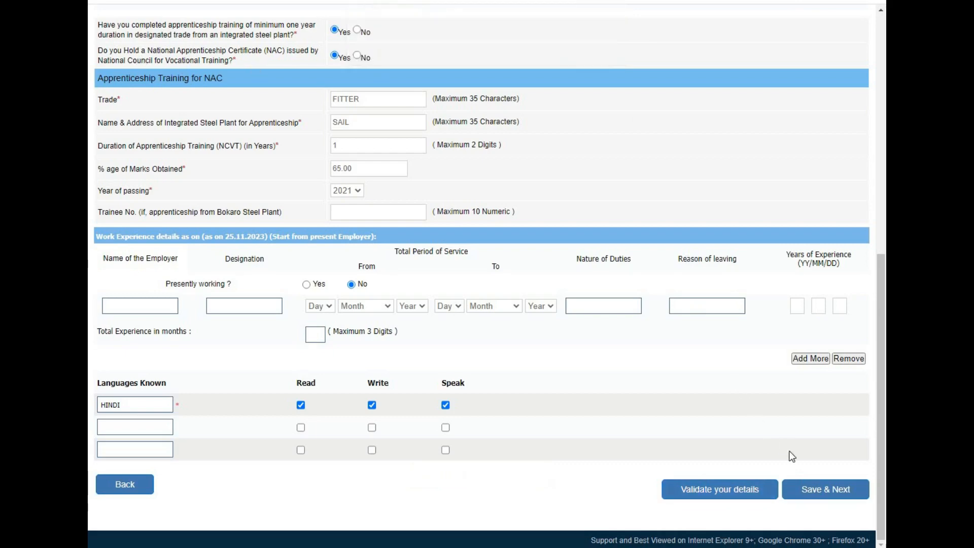
{"action": "left_click", "coordinate": [813, 493]}
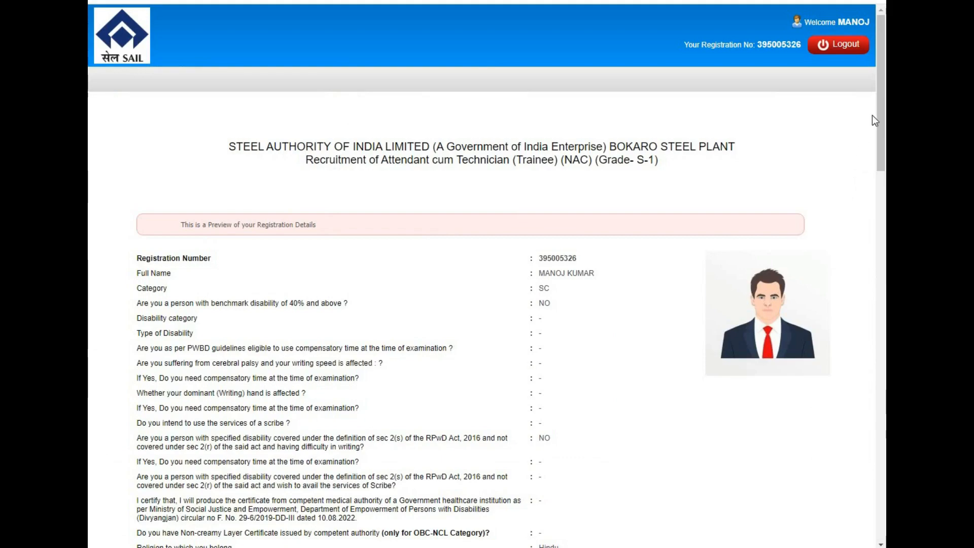
{"action": "mouse_move", "coordinate": [882, 133]}
{"action": "left_mouse_down"}
{"action": "mouse_move", "coordinate": [880, 276]}
{"action": "mouse_move", "coordinate": [833, 486]}
{"action": "left_mouse_up"}
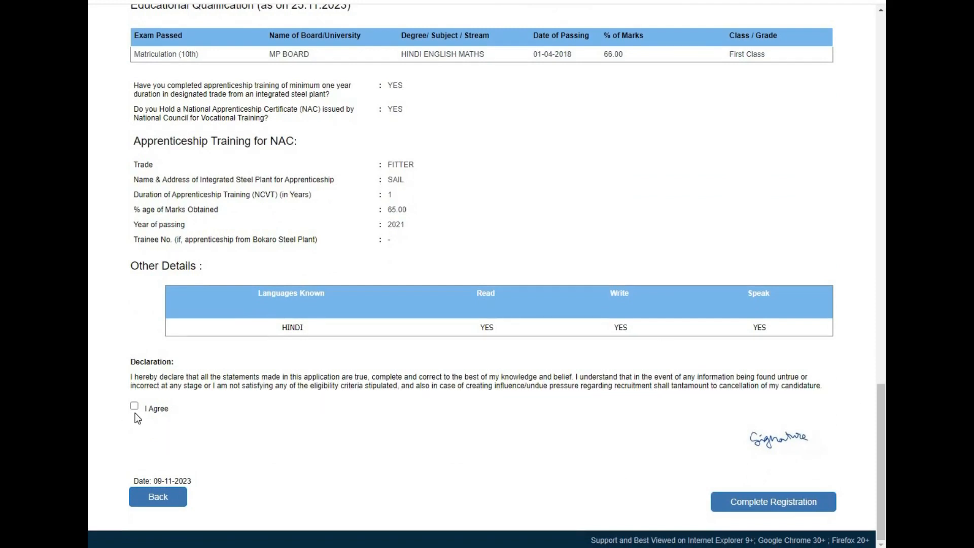
- Agree to the declaration and complete the registration, accepting both confirmations
{"action": "left_click", "coordinate": [134, 407]}
{"action": "left_click", "coordinate": [745, 507]}
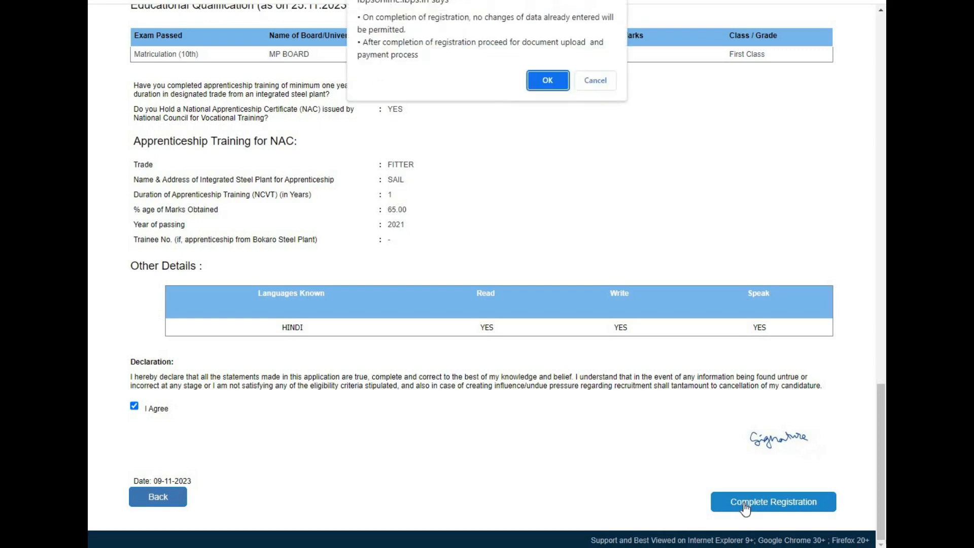
{"action": "left_click", "coordinate": [558, 82]}
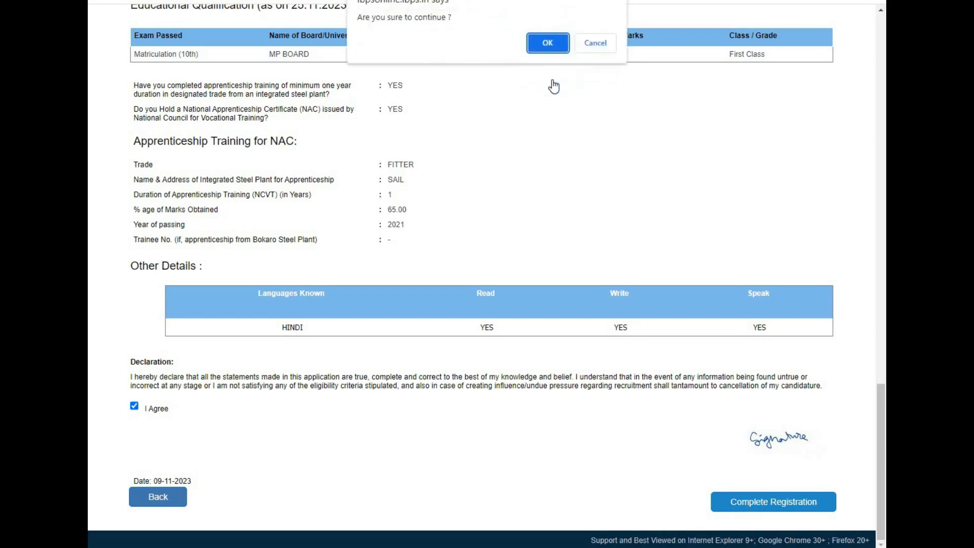
{"action": "left_click", "coordinate": [554, 45]}
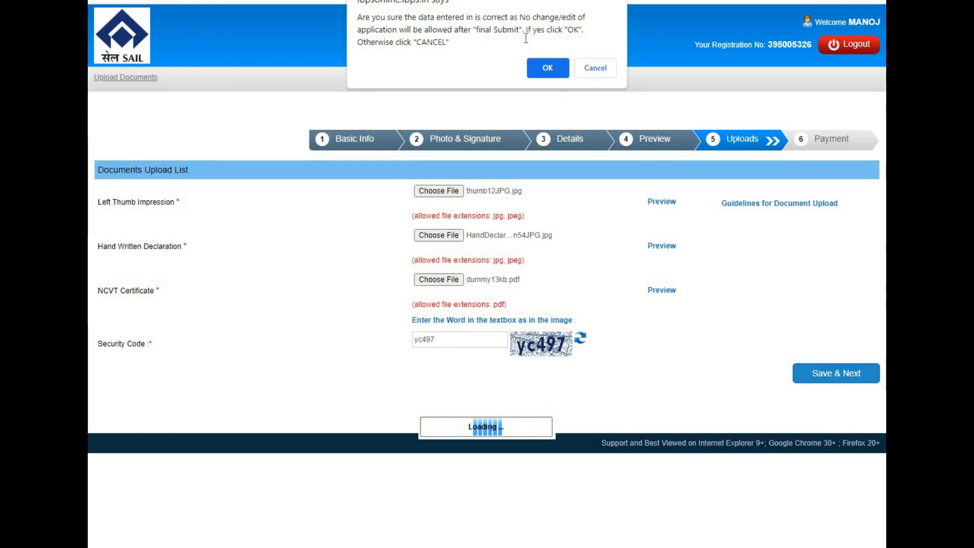
- Confirm the final submission of the uploaded documents and submit the payment page with its displayed security code
{"action": "left_click", "coordinate": [549, 68]}
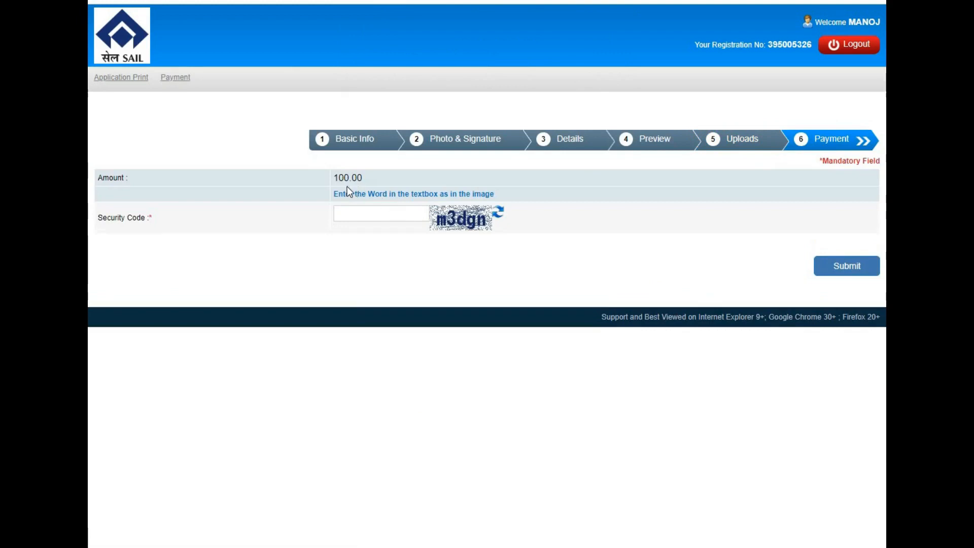
{"action": "left_click", "coordinate": [355, 209]}
{"action": "type", "text": "m3dgn"}
{"action": "left_click", "coordinate": [838, 270]}
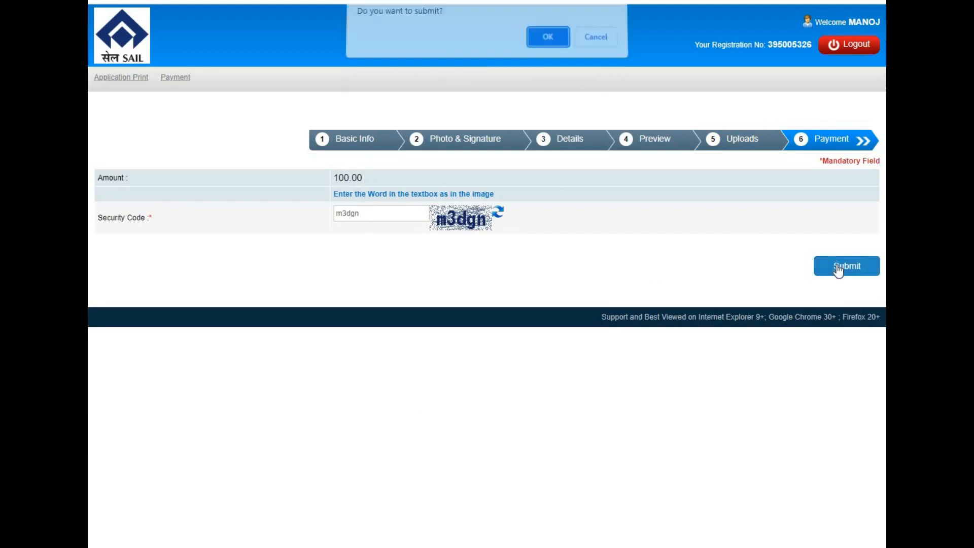
{"action": "left_click", "coordinate": [540, 41]}
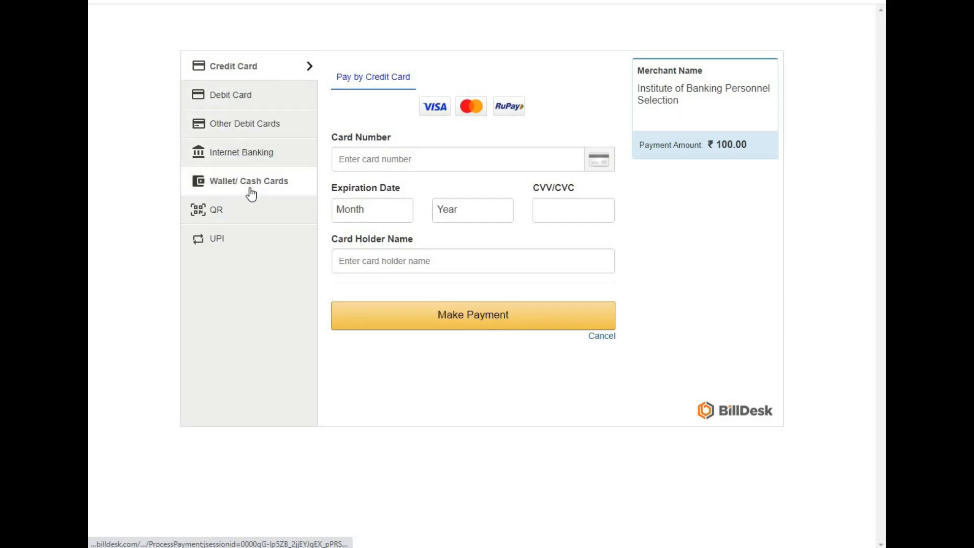
- Examine the available payment methods, including credit and debit cards, bank lists for internet banking, wallets and QR
{"action": "left_click", "coordinate": [235, 245]}
{"action": "left_click", "coordinate": [234, 217]}
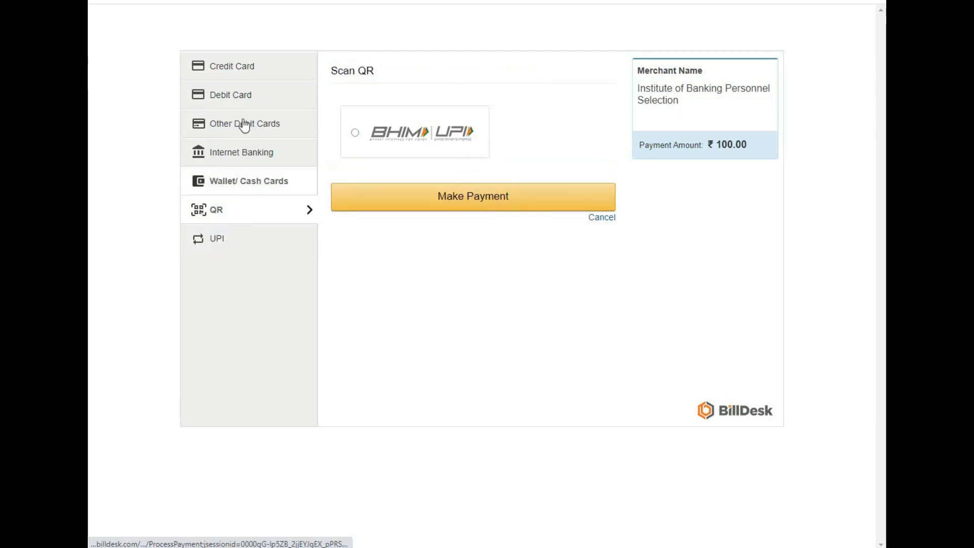
{"action": "left_click", "coordinate": [246, 73]}
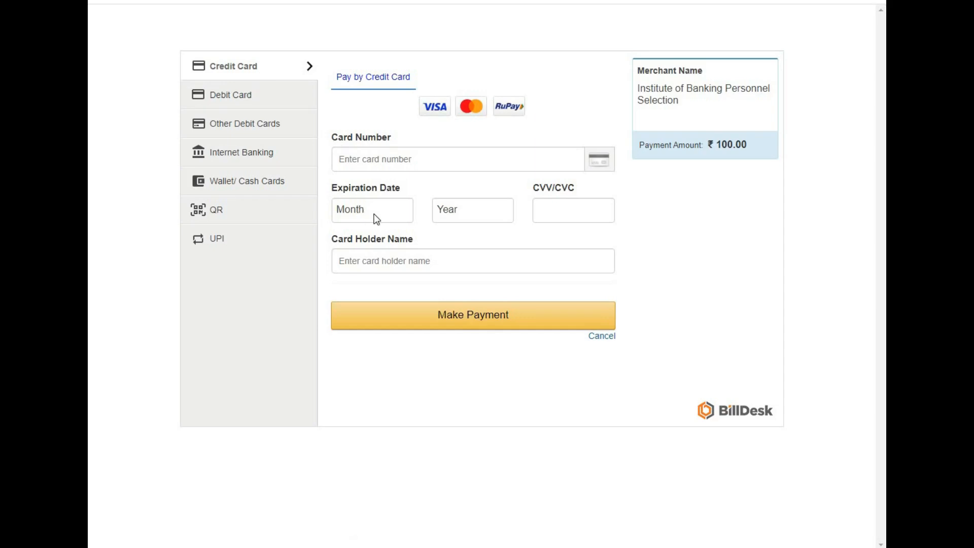
{"action": "left_click", "coordinate": [259, 102]}
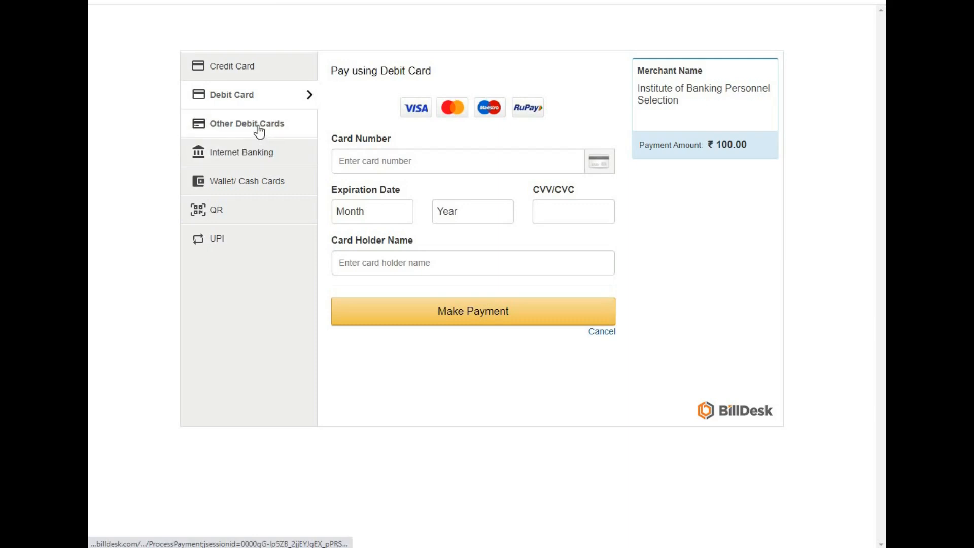
{"action": "left_click", "coordinate": [257, 127]}
{"action": "left_click", "coordinate": [380, 128]}
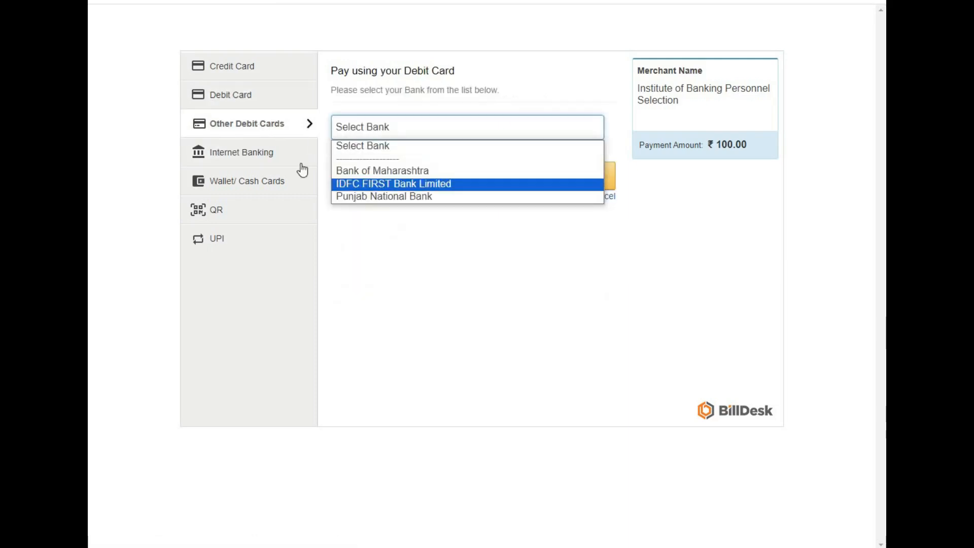
{"action": "left_click", "coordinate": [267, 153]}
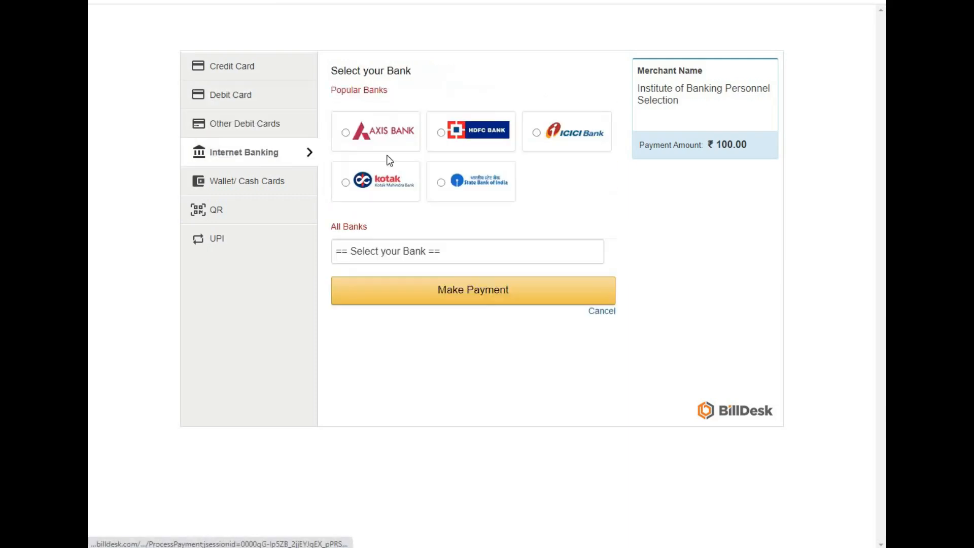
{"action": "left_click", "coordinate": [475, 252]}
{"action": "left_click_drag", "start_coordinate": [600, 331], "coordinate": [337, 206]}
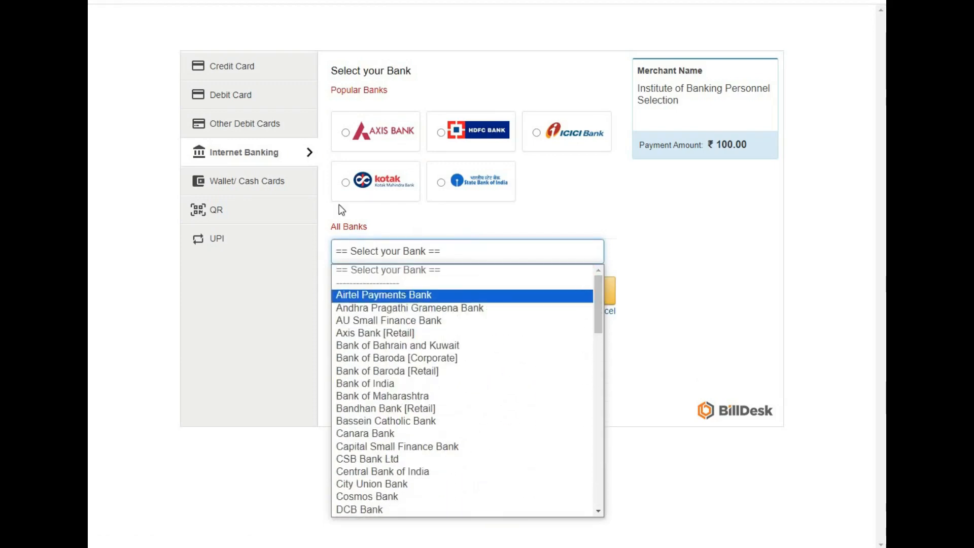
{"action": "left_click", "coordinate": [259, 186]}
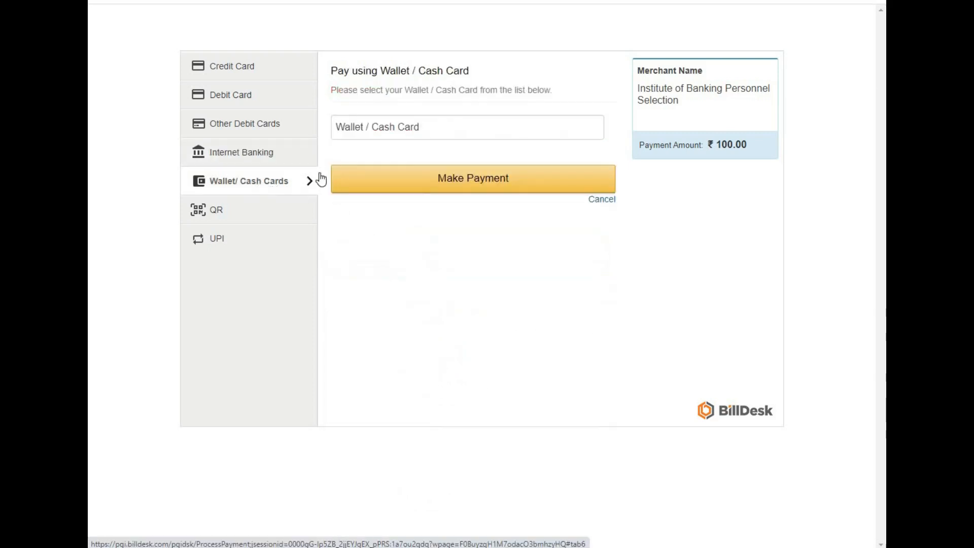
{"action": "left_click", "coordinate": [284, 211]}
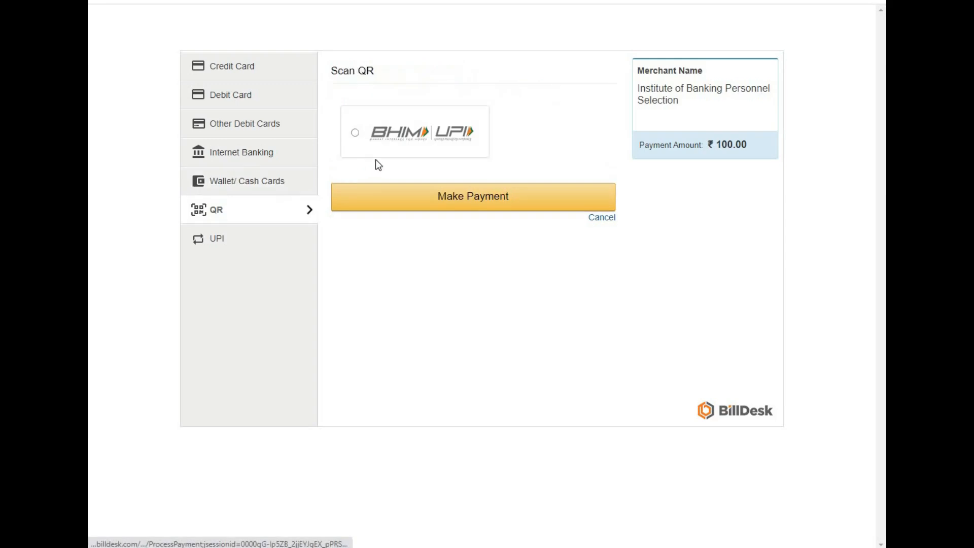
- Choose UPI with BHIM UPI as the payment method and proceed to make the payment
{"action": "left_click", "coordinate": [233, 248]}
{"action": "left_click", "coordinate": [467, 184]}
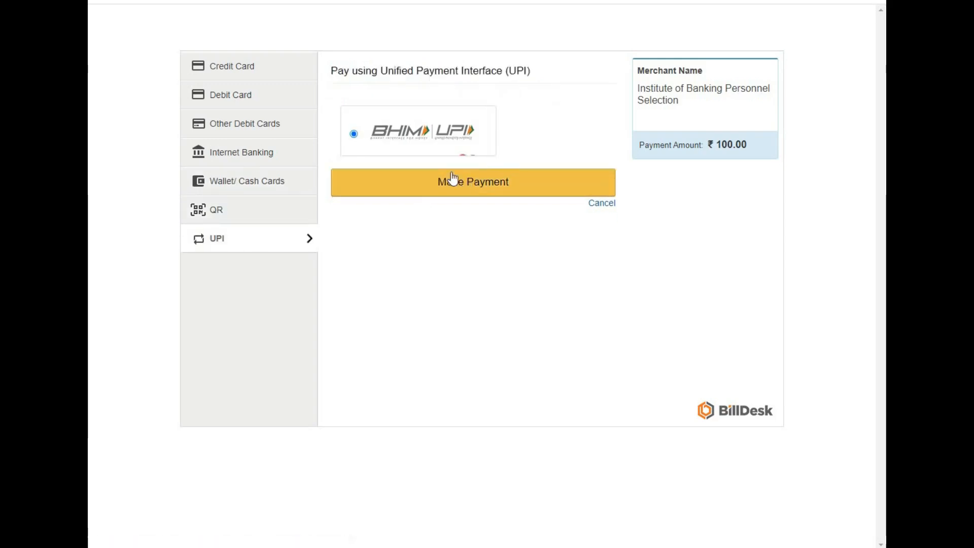